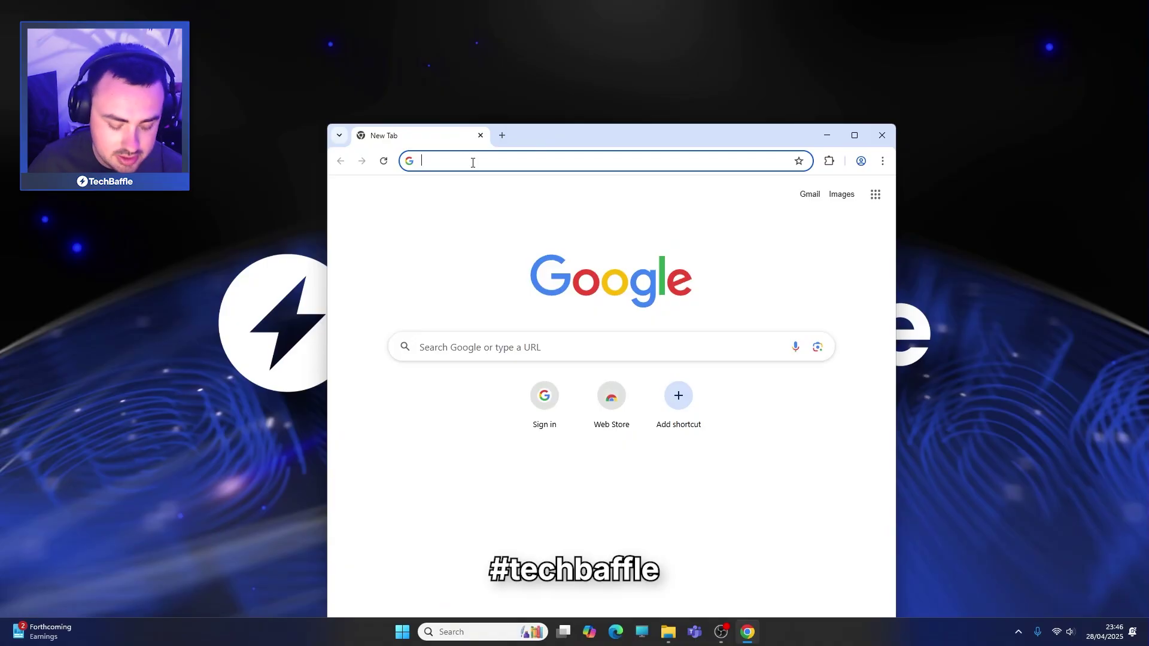
Search Google for 'everything' and open the voidtools homepage in a maximised browser.
{"action": "key", "text": "Return"}
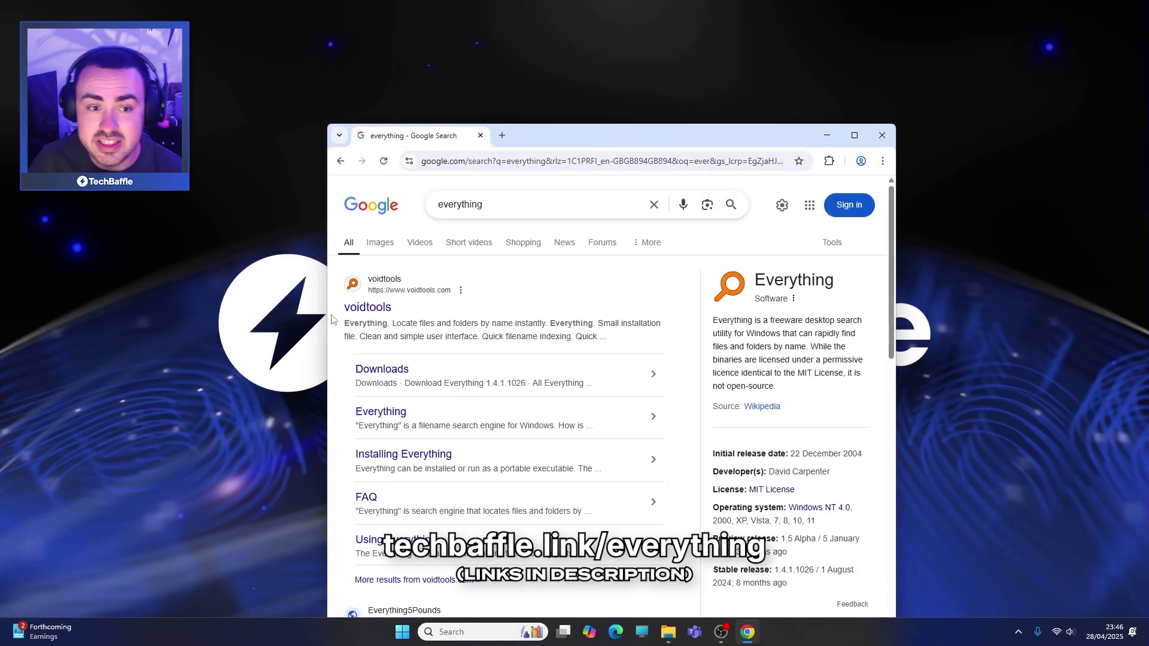
{"action": "left_click", "coordinate": [362, 308]}
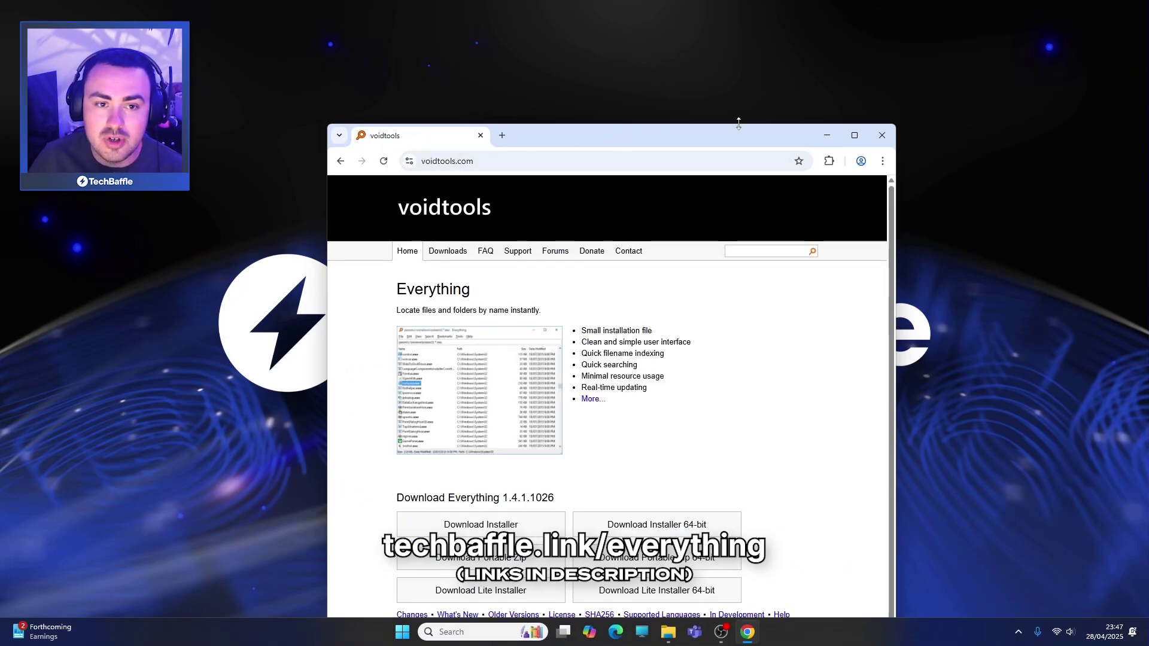
{"action": "left_click", "coordinate": [854, 136]}
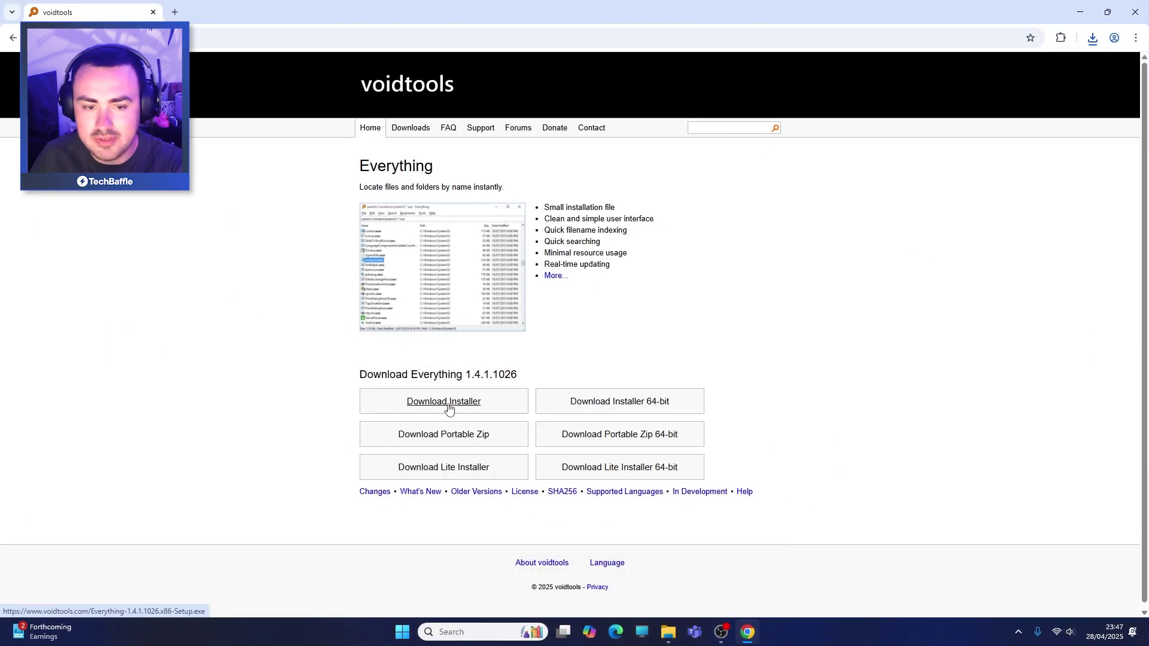
Download the 64-bit Everything installer and launch it from Chrome's recent downloads.
{"action": "left_click", "coordinate": [646, 403]}
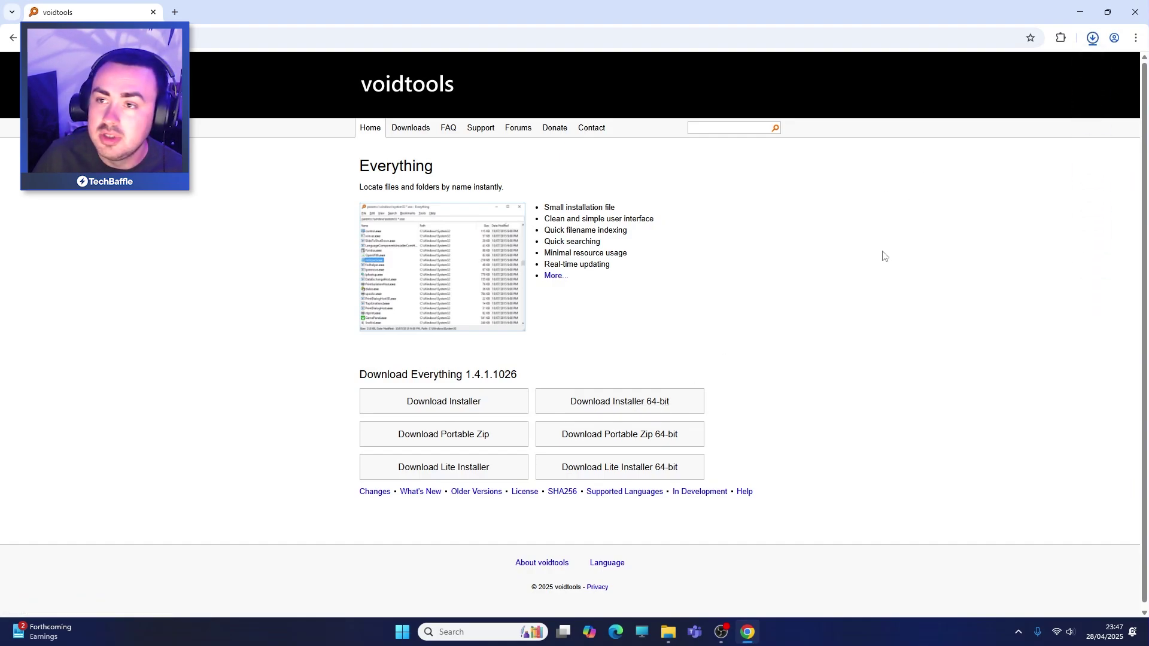
{"action": "left_click", "coordinate": [1093, 39]}
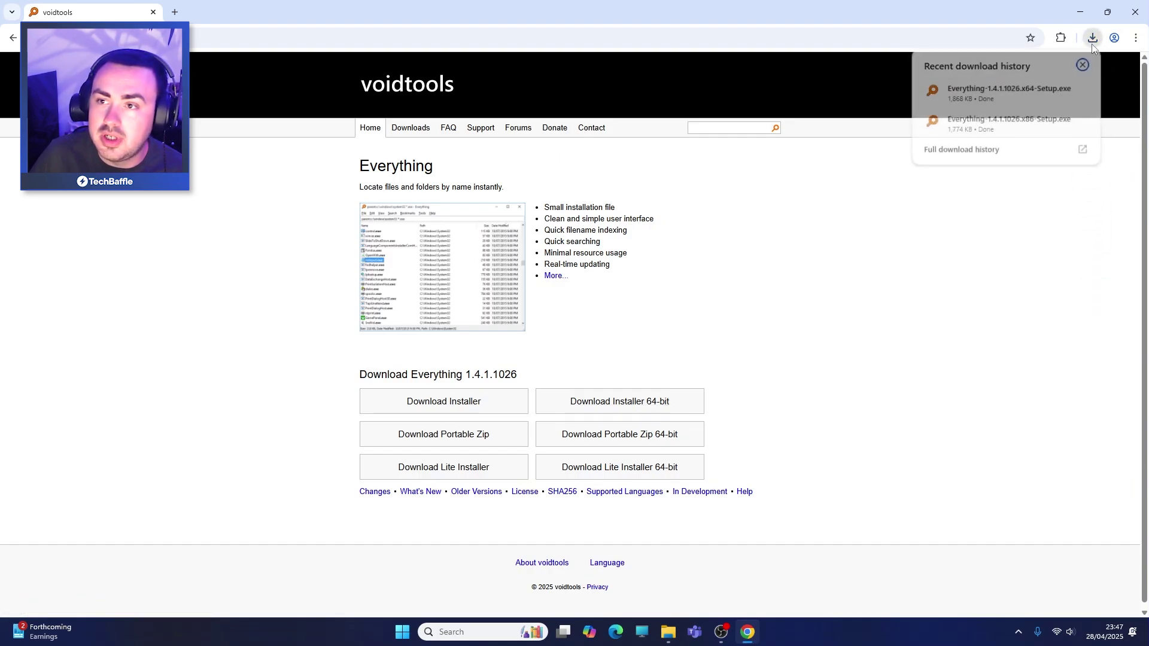
{"action": "left_click", "coordinate": [997, 99]}
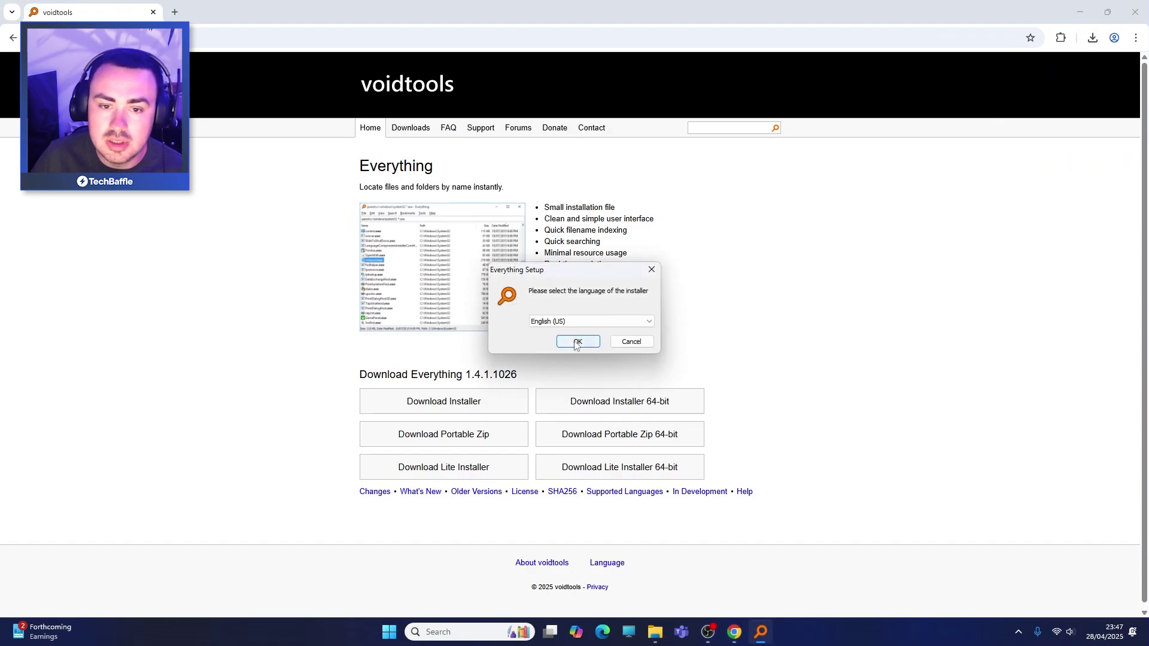
Set the installer language to English (UK).
{"action": "left_click", "coordinate": [566, 321]}
{"action": "scroll", "coordinate": [589, 344], "scroll_direction": "up", "scroll_amount": 3}
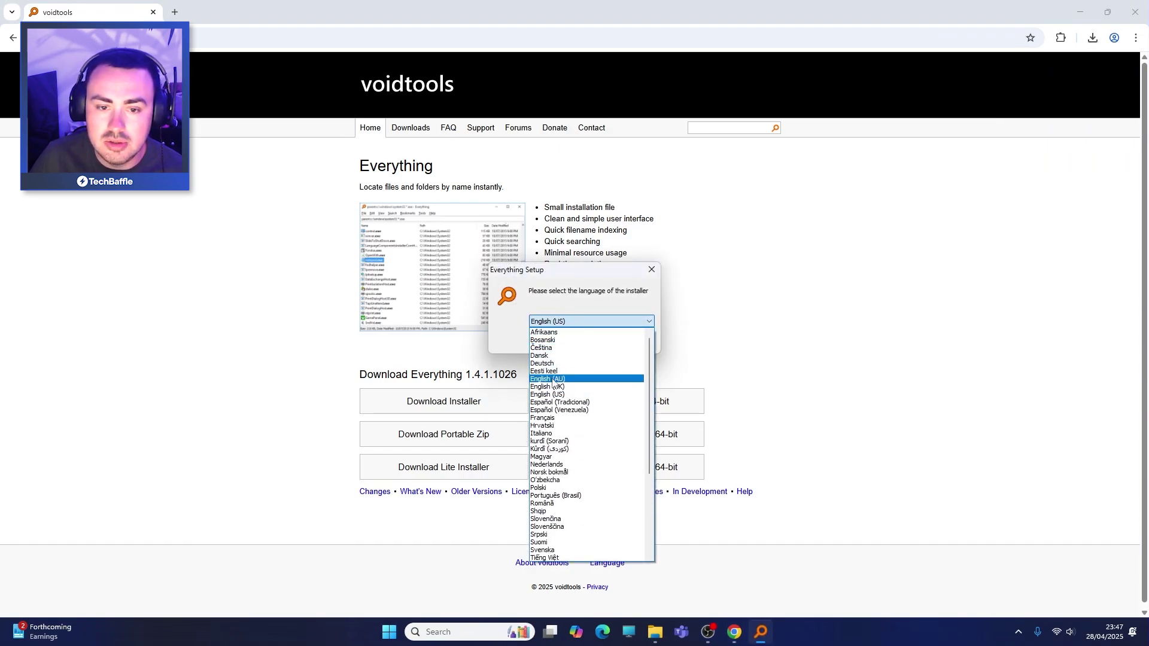
{"action": "left_click", "coordinate": [554, 378]}
{"action": "left_click", "coordinate": [578, 342]}
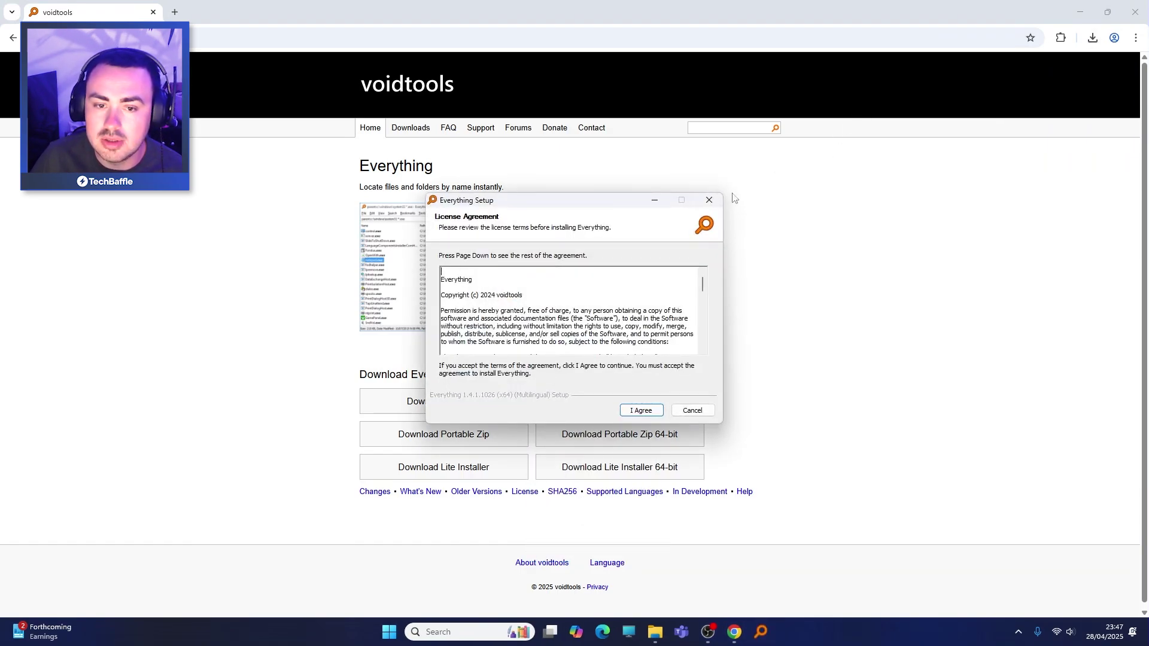
Accept the licence, install with the default folder and options, and launch Everything.
{"action": "left_click", "coordinate": [634, 413]}
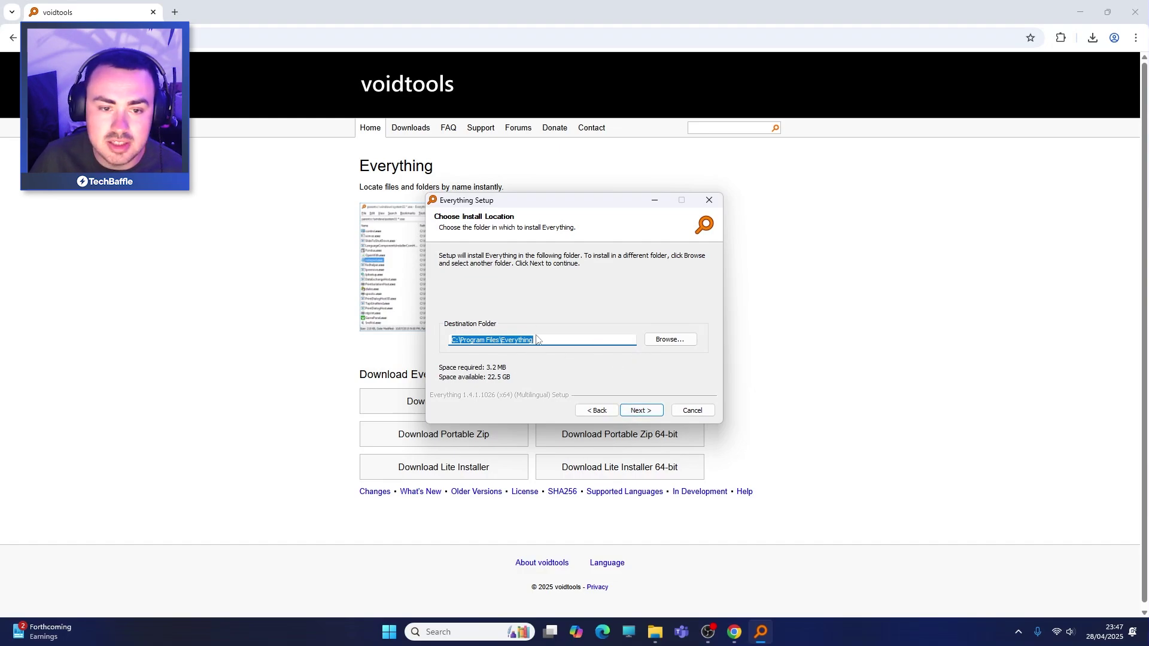
{"action": "left_click", "coordinate": [648, 410]}
{"action": "left_click", "coordinate": [640, 410]}
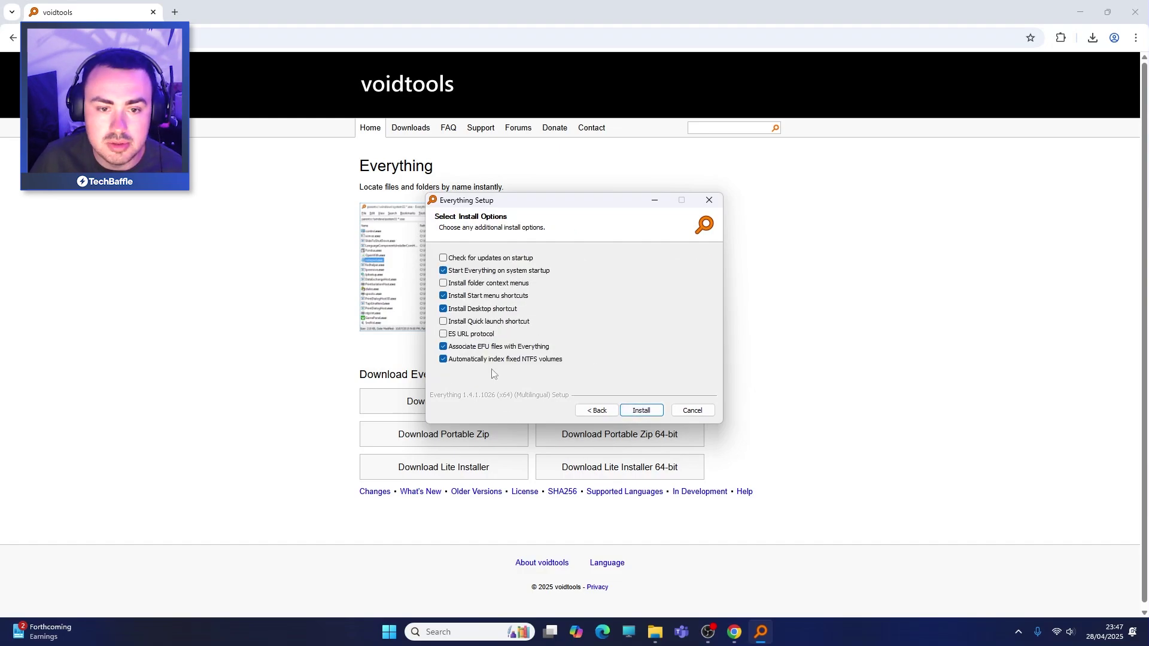
{"action": "left_click", "coordinate": [655, 412]}
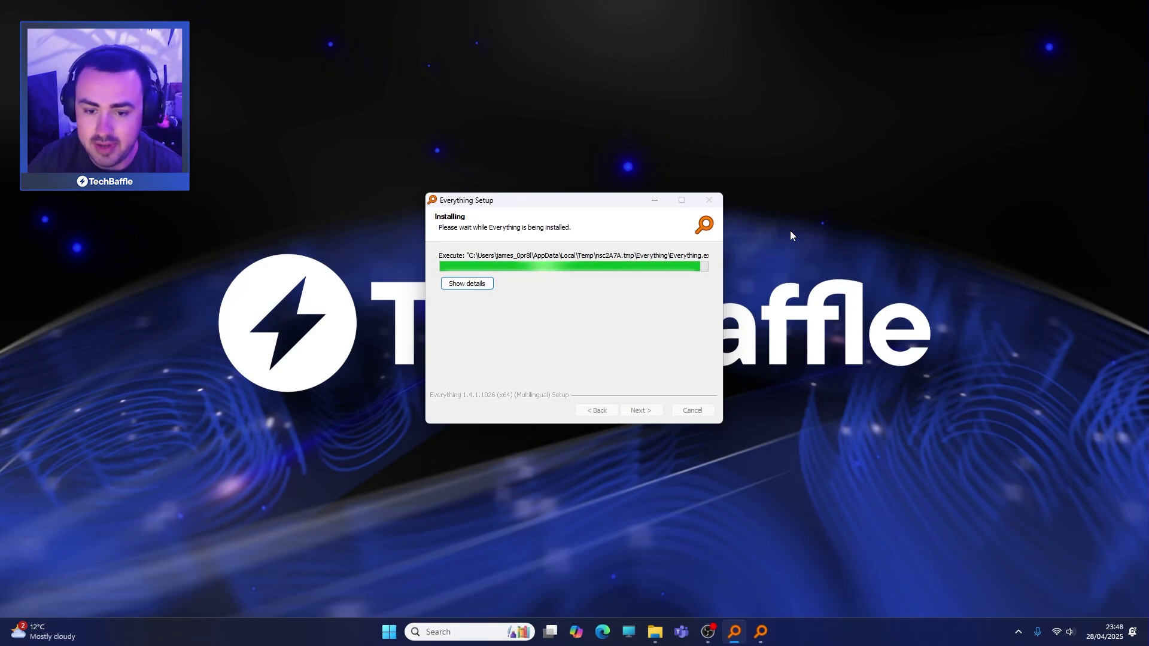
{"action": "left_click_drag", "start_coordinate": [660, 205], "coordinate": [531, 185]}
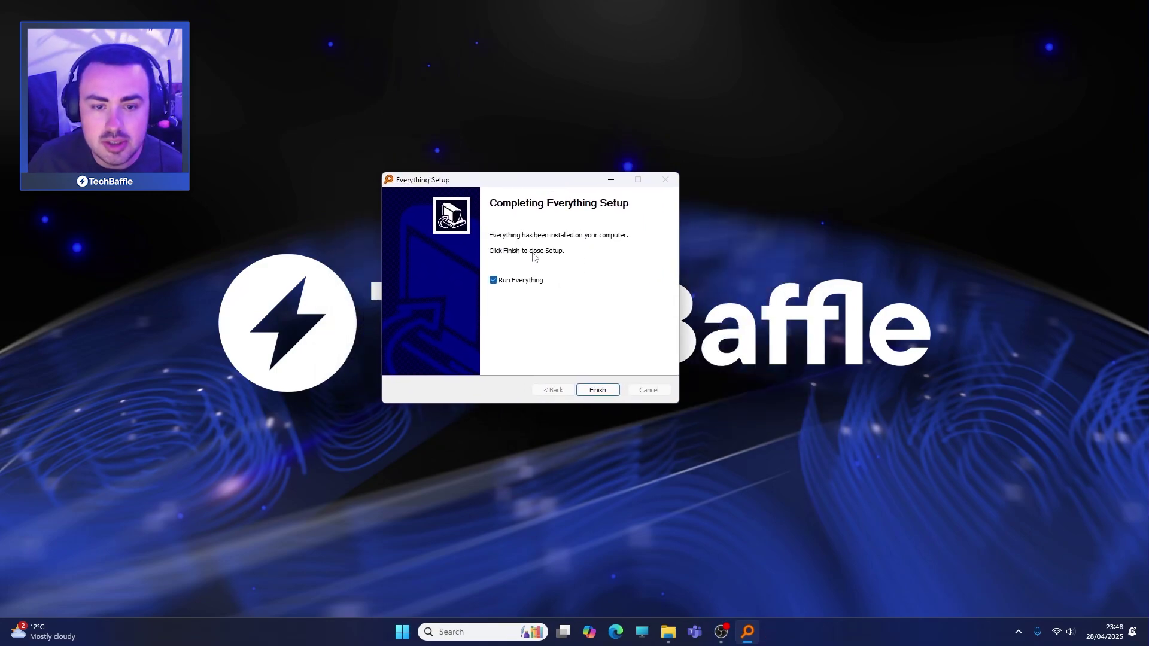
{"action": "left_click", "coordinate": [597, 390]}
{"action": "left_click_drag", "start_coordinate": [252, 66], "coordinate": [660, 210]}
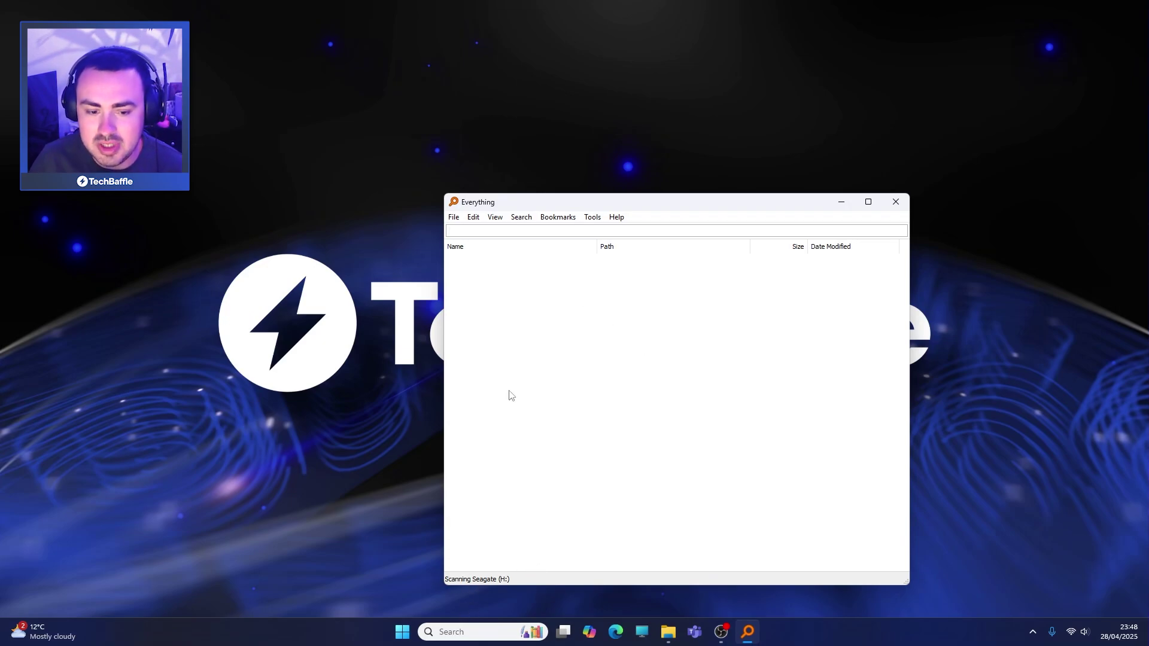
Run Everything as administrator and arrange it beside File Explorer's This PC window.
{"action": "left_click_drag", "start_coordinate": [570, 202], "coordinate": [572, 113]}
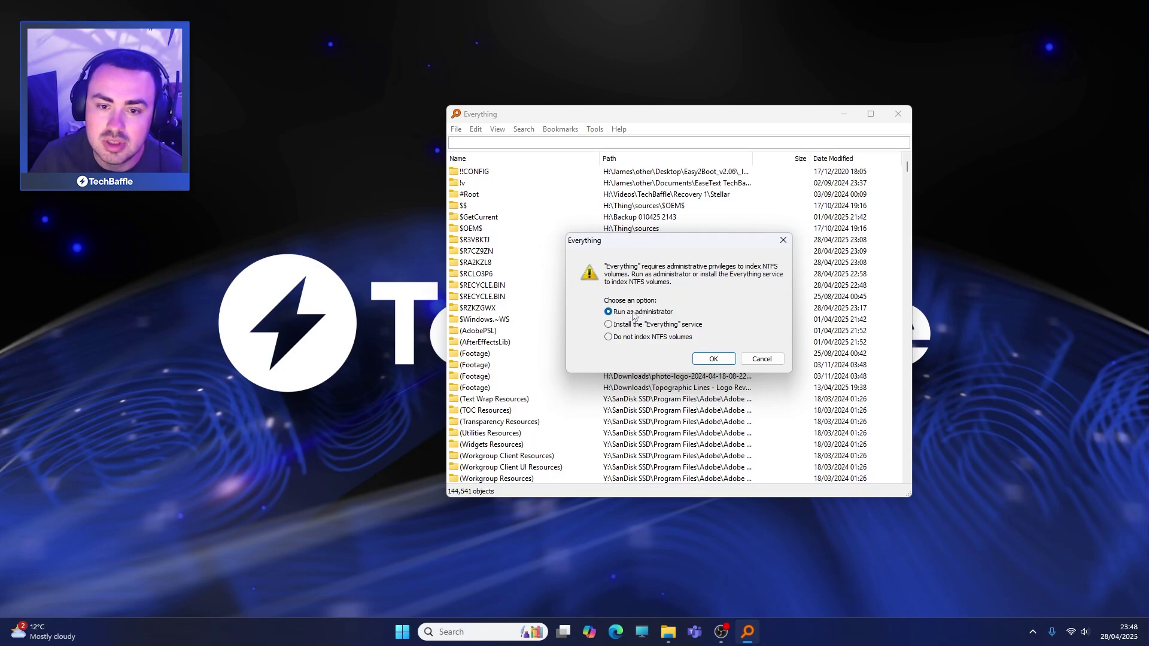
{"action": "left_click", "coordinate": [713, 359]}
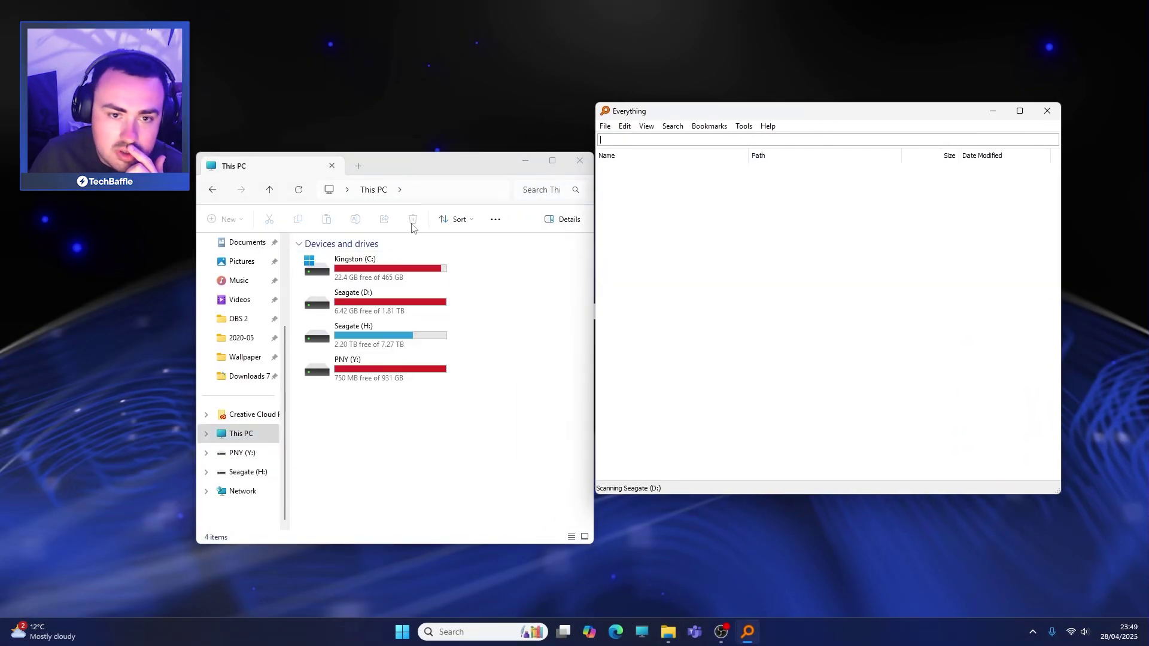
{"action": "left_click_drag", "start_coordinate": [414, 167], "coordinate": [352, 116]}
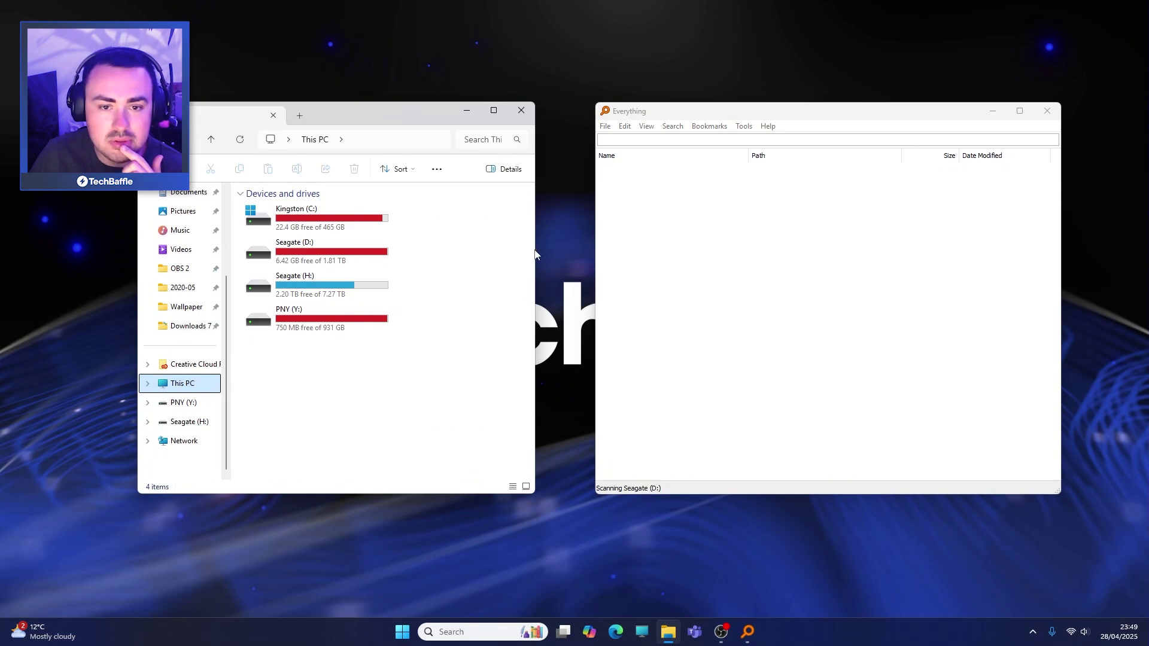
{"action": "left_click_drag", "start_coordinate": [533, 251], "coordinate": [589, 251]}
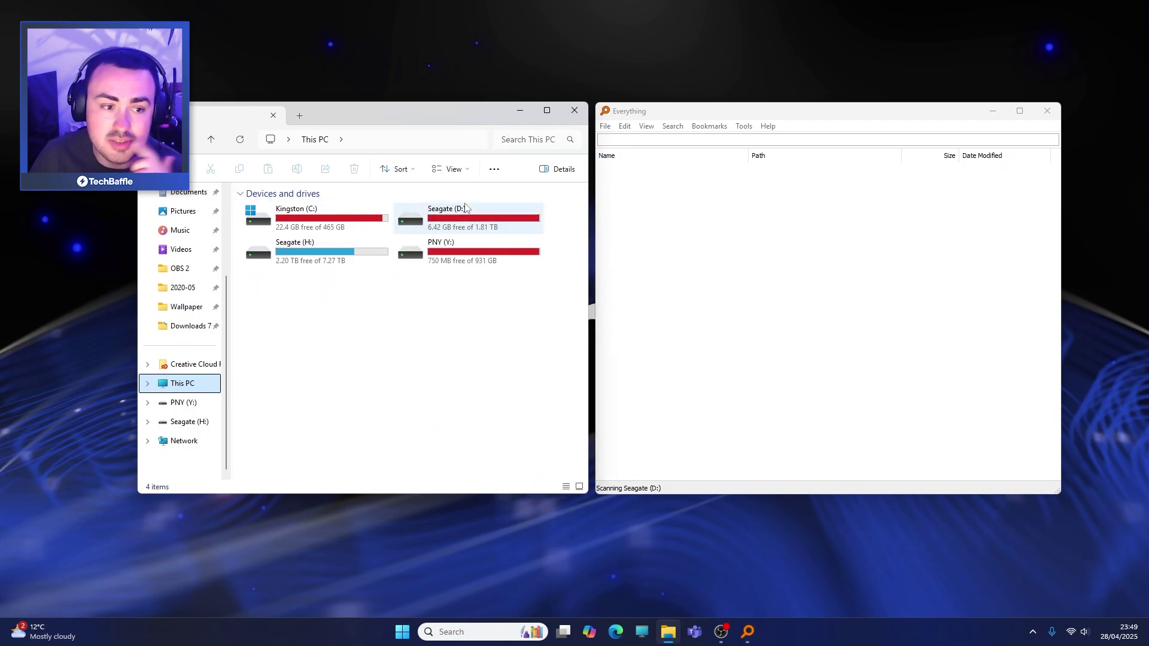
{"action": "left_click", "coordinate": [720, 249]}
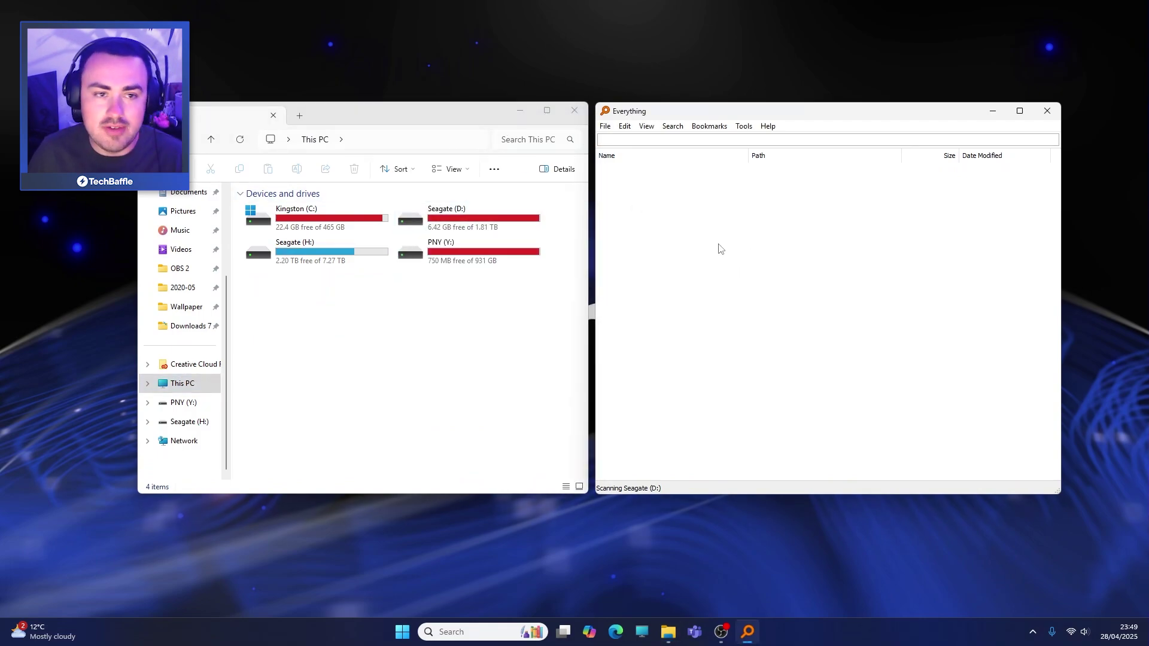
{"action": "left_click_drag", "start_coordinate": [419, 109], "coordinate": [396, 109]}
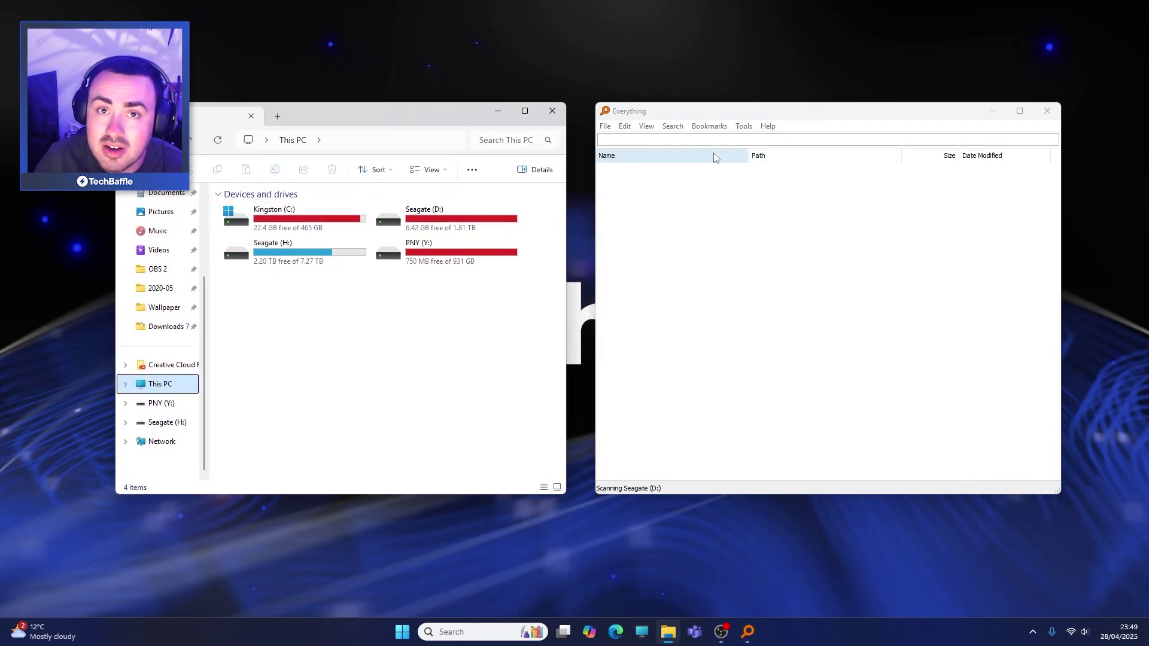
Search for 'swan' in both File Explorer and Everything.
{"action": "left_click", "coordinate": [493, 143]}
{"action": "type", "text": "swan"}
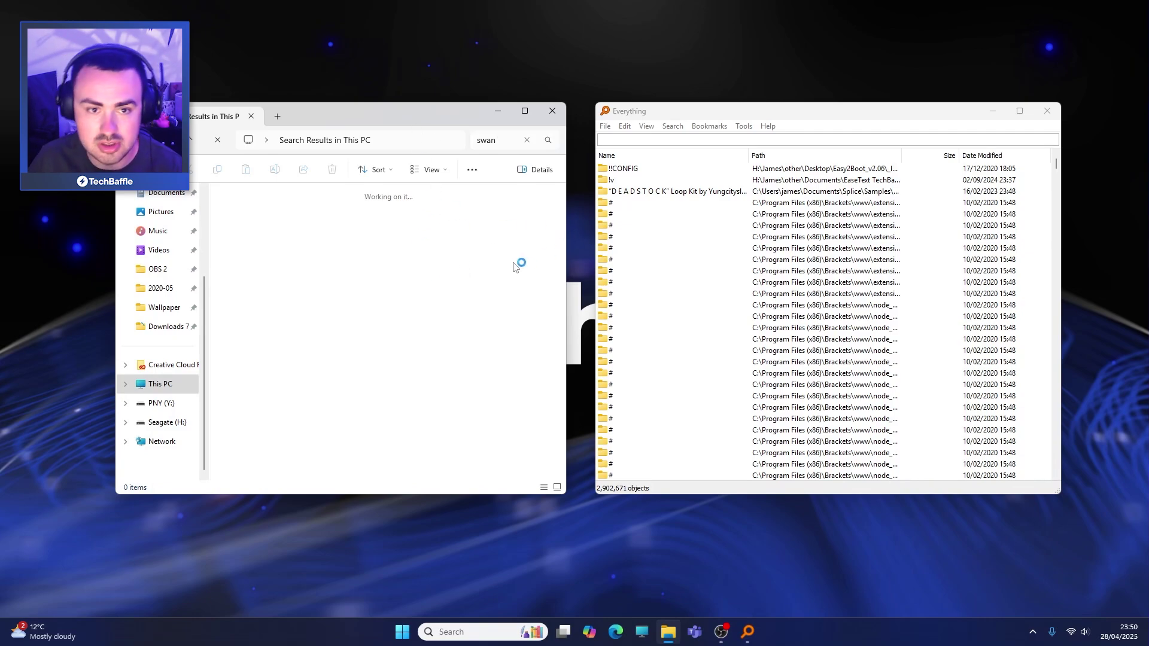
{"action": "left_click", "coordinate": [687, 140]}
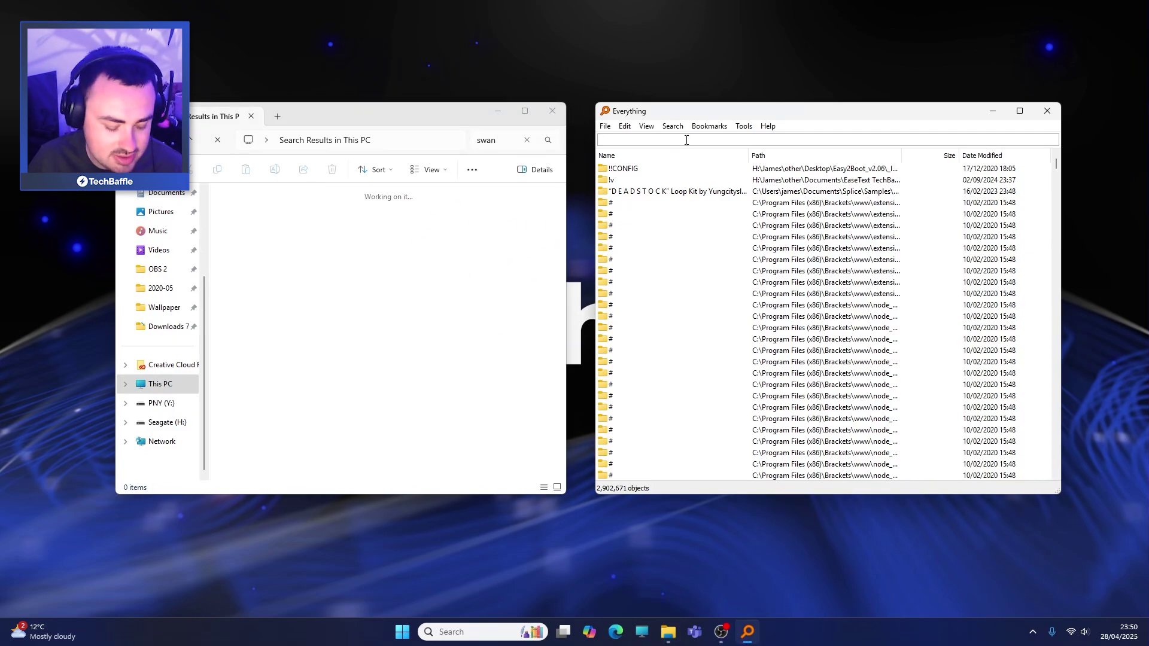
{"action": "type", "text": "swan"}
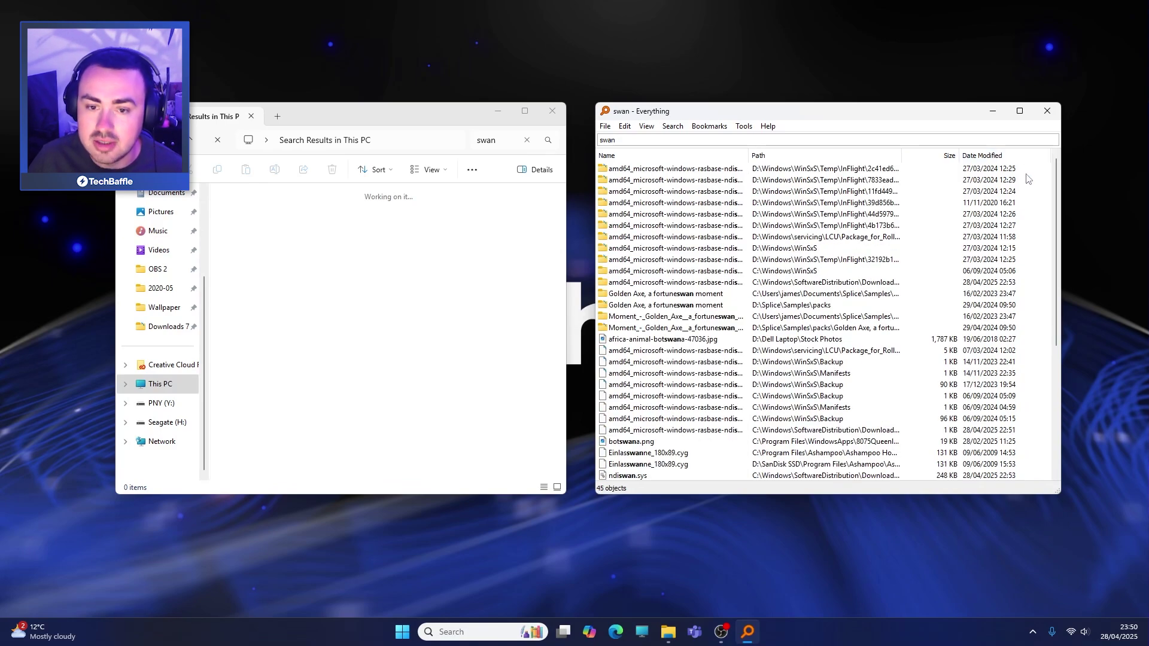
{"action": "left_click_drag", "start_coordinate": [1058, 186], "coordinate": [1061, 323]}
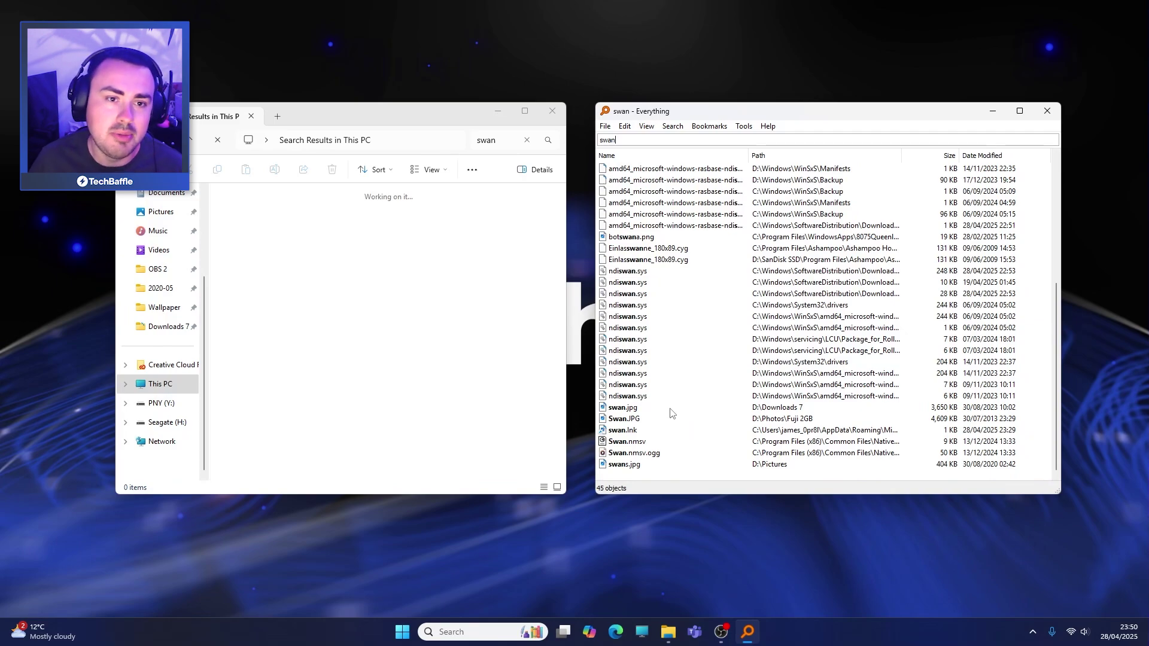
View and close the Swan.JPG and swans.jpg photos, then return to File Explorer's swan search.
{"action": "left_click", "coordinate": [625, 420]}
{"action": "double_click", "coordinate": [625, 419]}
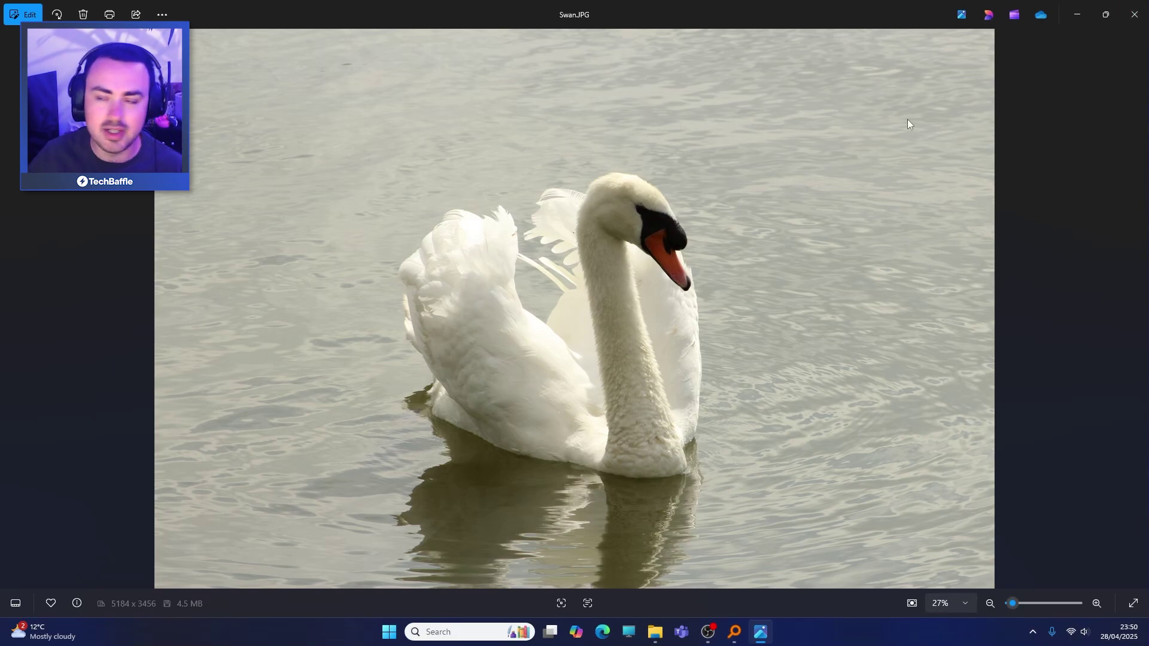
{"action": "left_click", "coordinate": [1133, 14]}
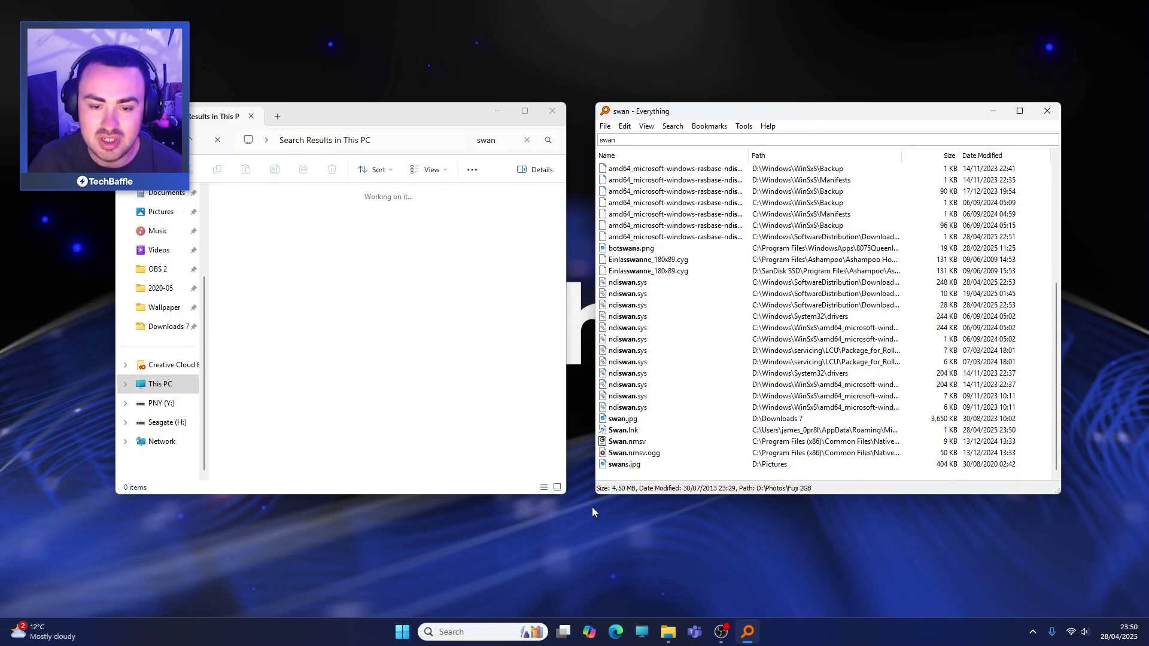
{"action": "double_click", "coordinate": [631, 467]}
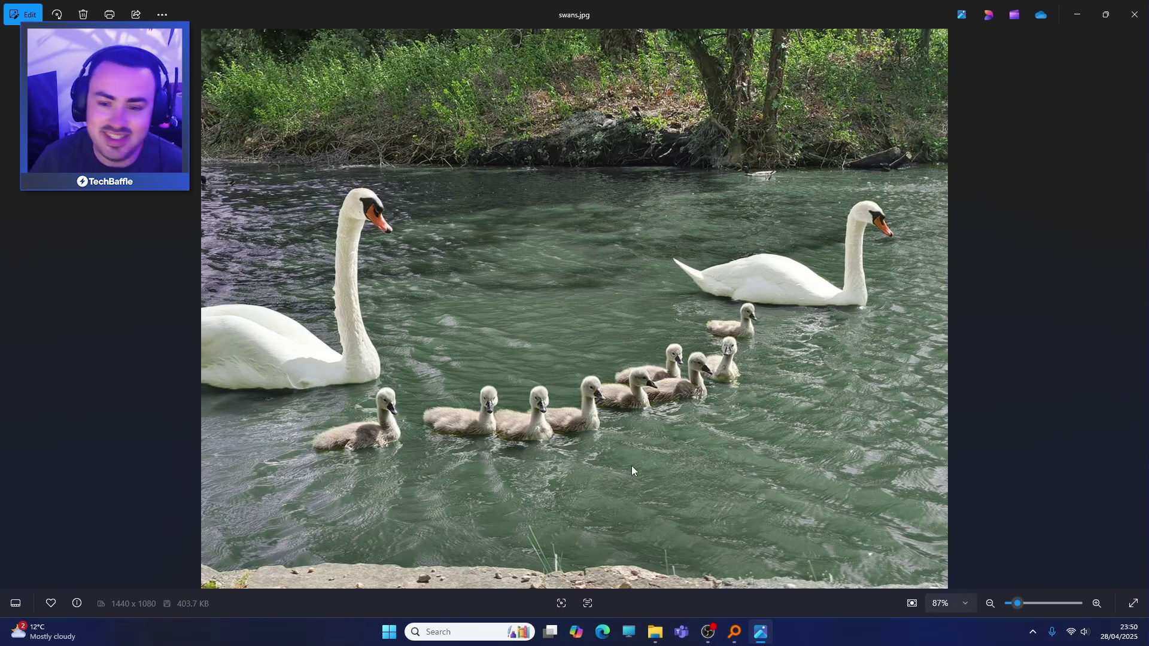
{"action": "left_click", "coordinate": [1134, 13]}
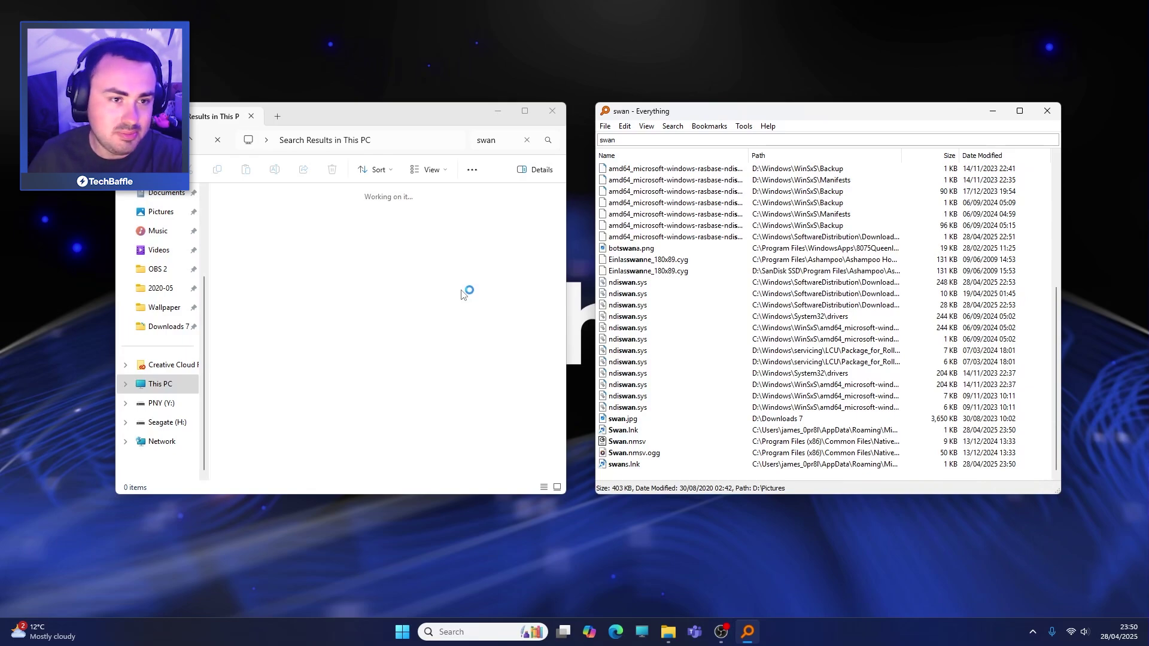
{"action": "left_click", "coordinate": [383, 299]}
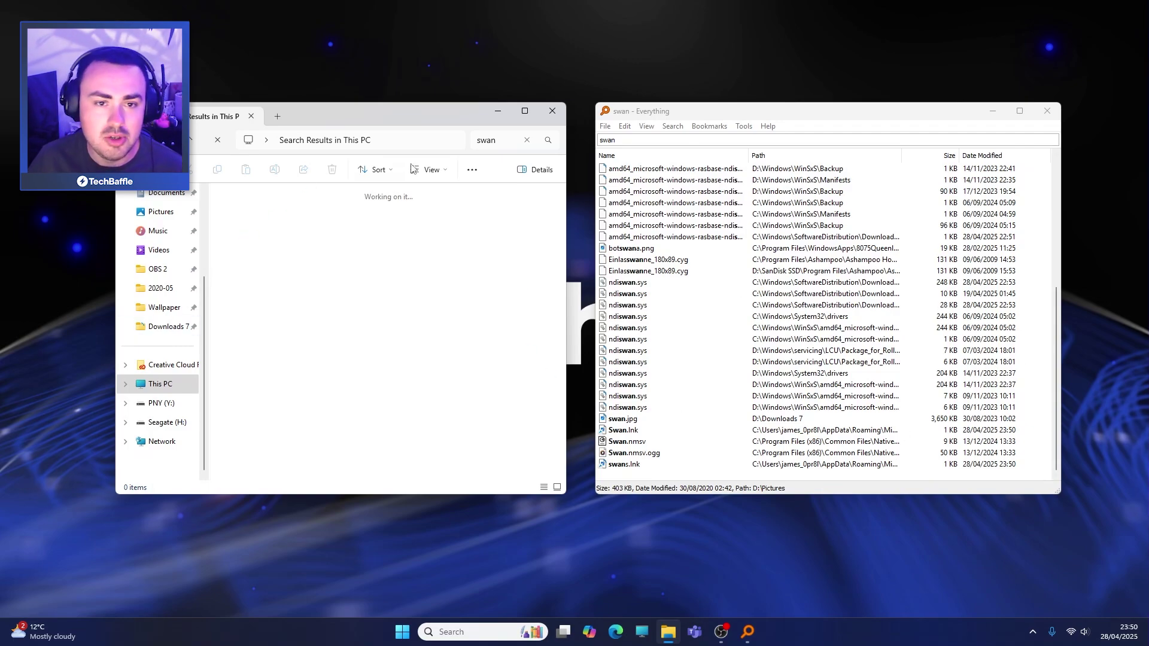
{"action": "left_click", "coordinate": [491, 140]}
Replace the swan search with 'jeep' in File Explorer and in Everything.
{"action": "type", "text": "jeep"}
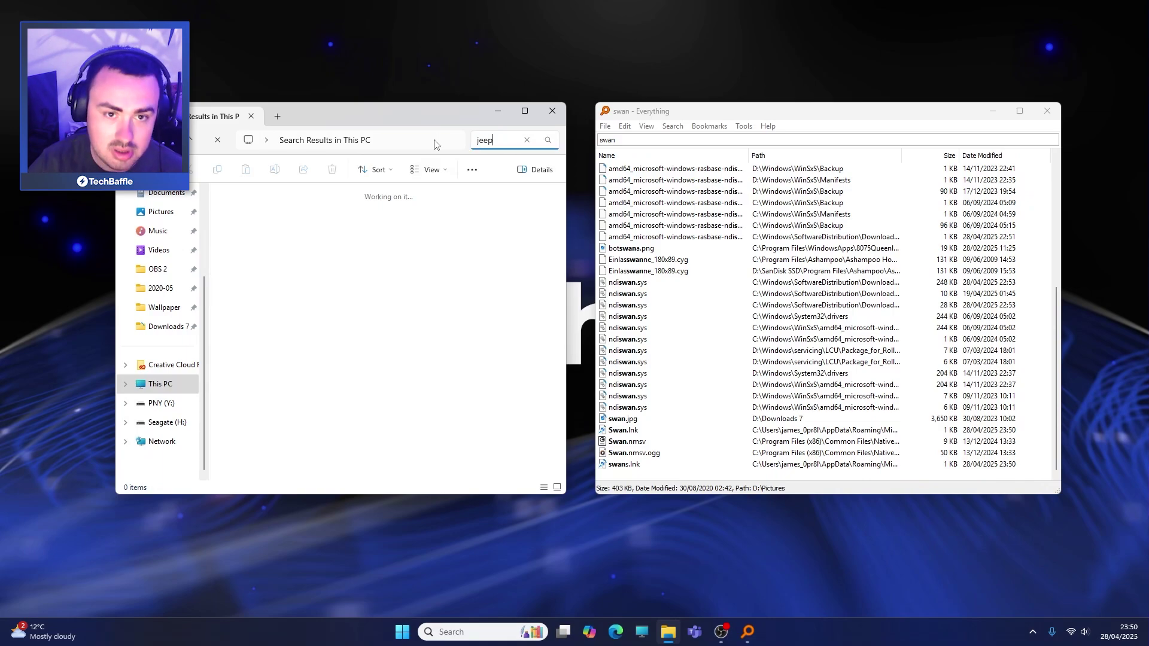
{"action": "left_click", "coordinate": [686, 127]}
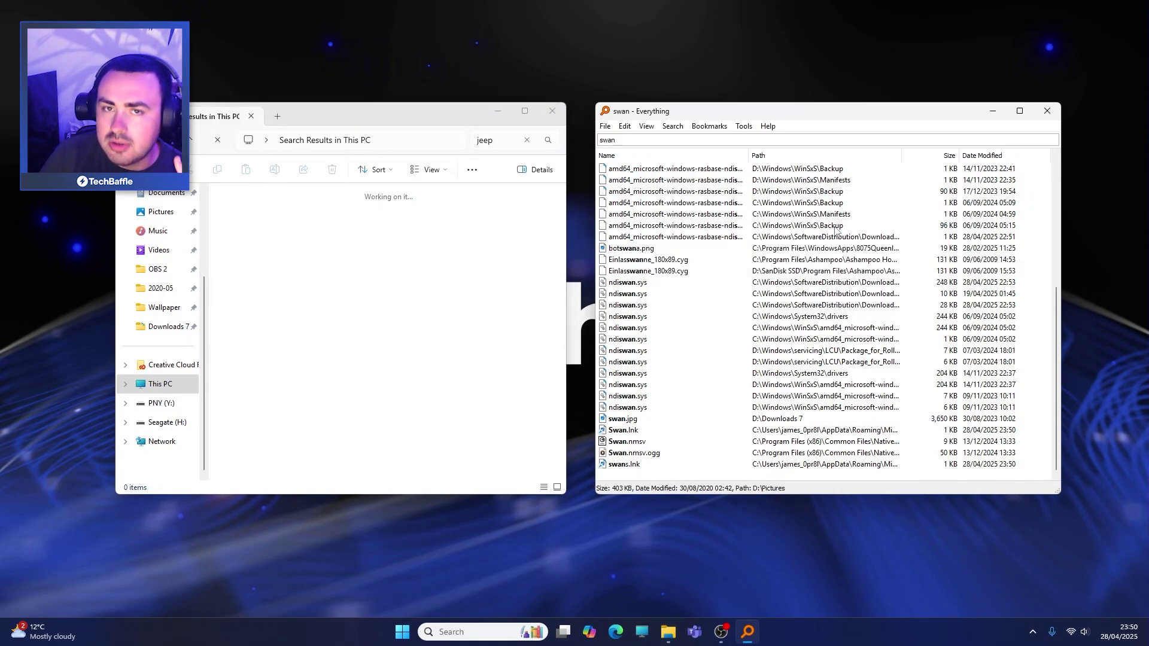
{"action": "left_click", "coordinate": [655, 140]}
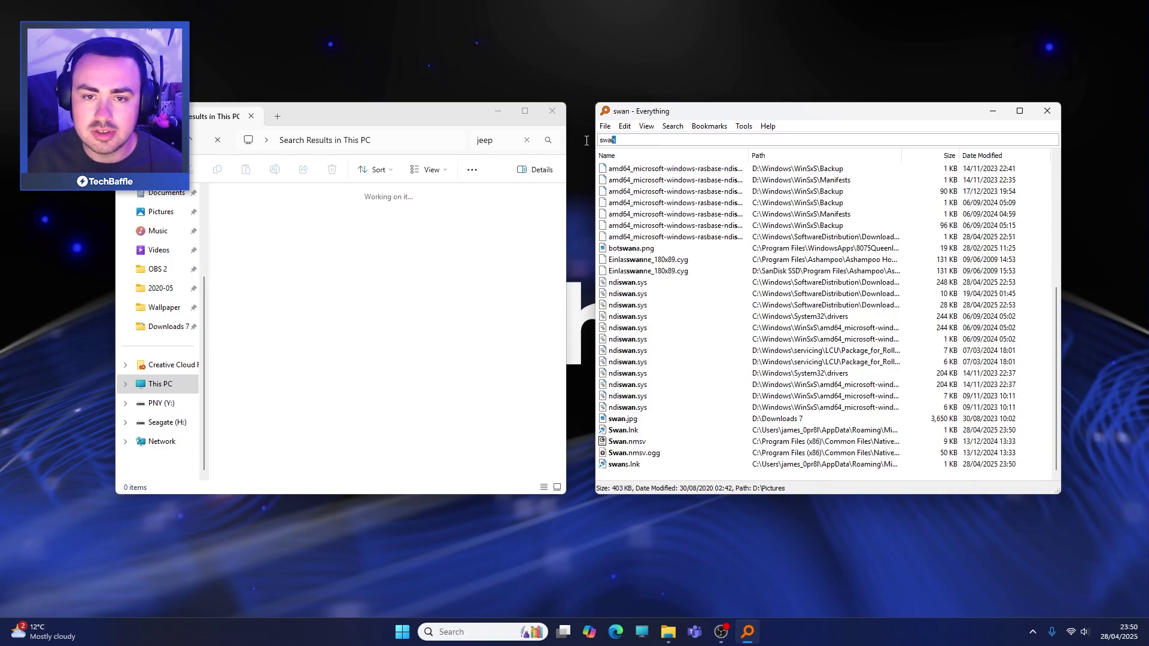
{"action": "type", "text": "jeep"}
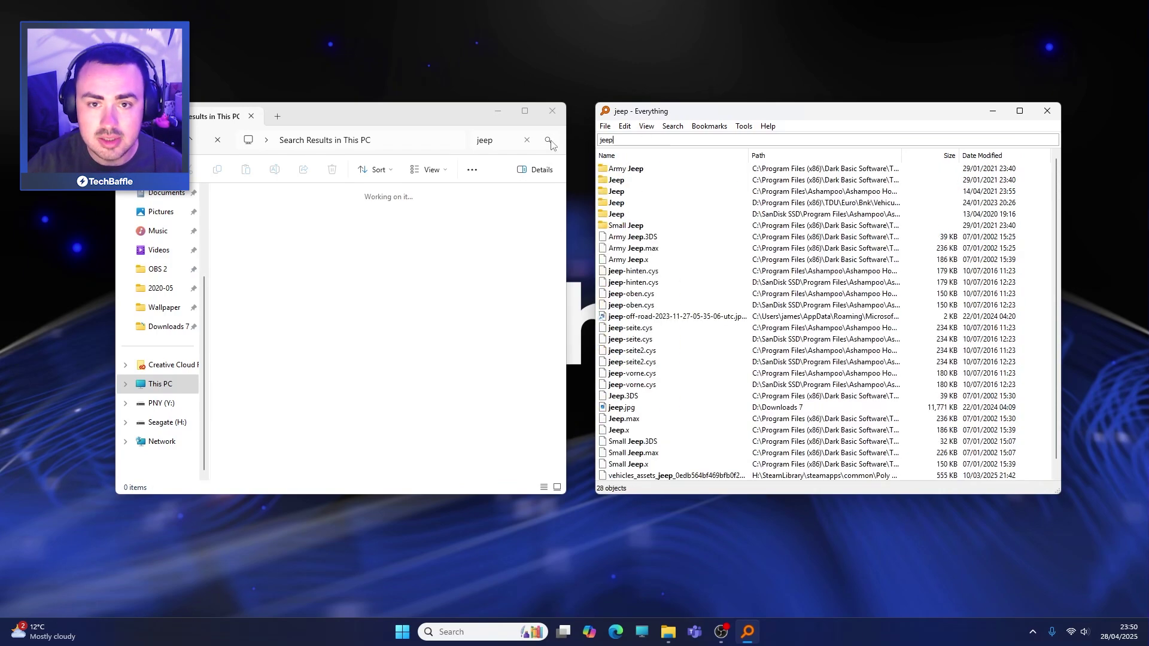
View jeep.jpg from Everything's results, then close the photo.
{"action": "double_click", "coordinate": [621, 407]}
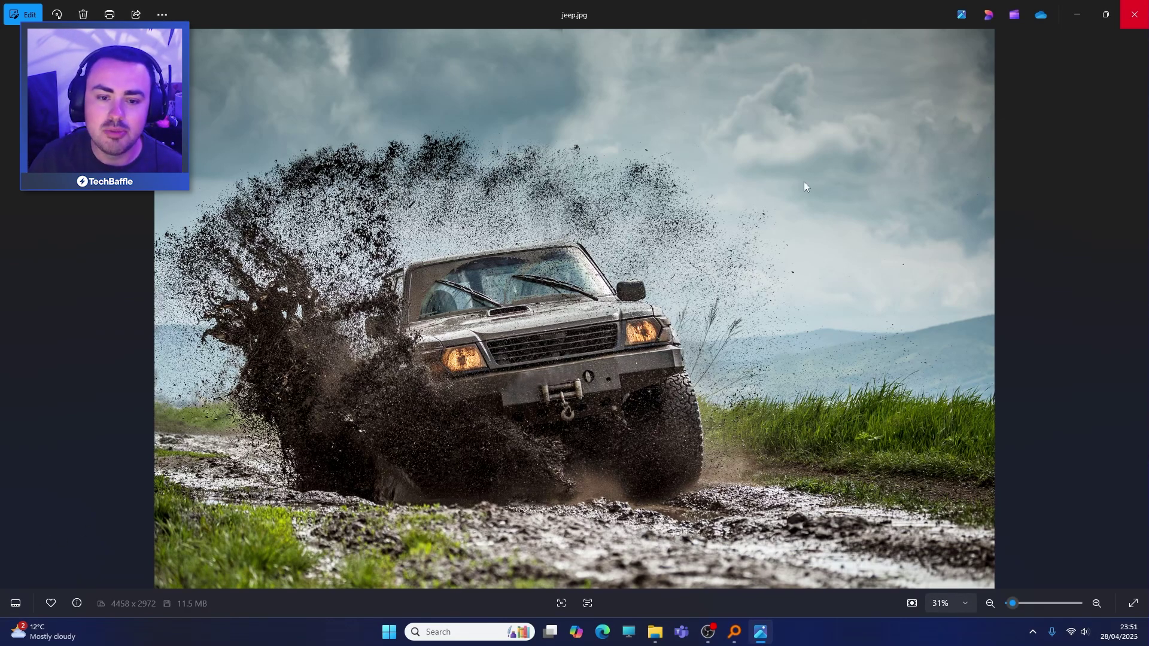
{"action": "left_click", "coordinate": [1135, 14]}
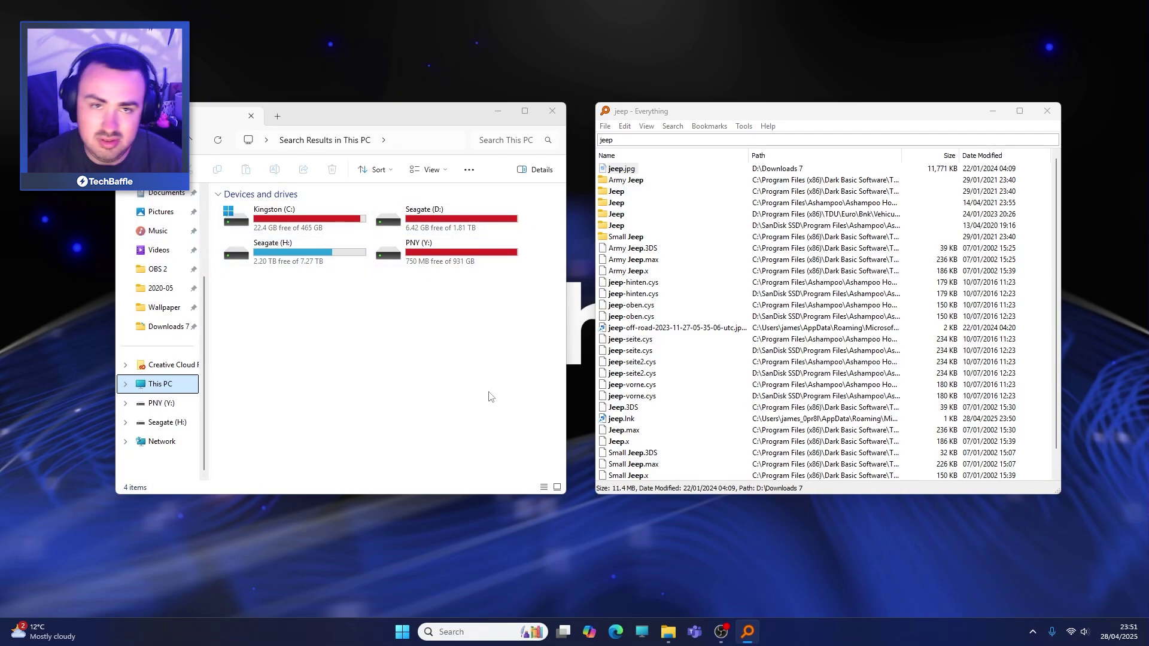
{"action": "key", "text": "alt+Tab"}
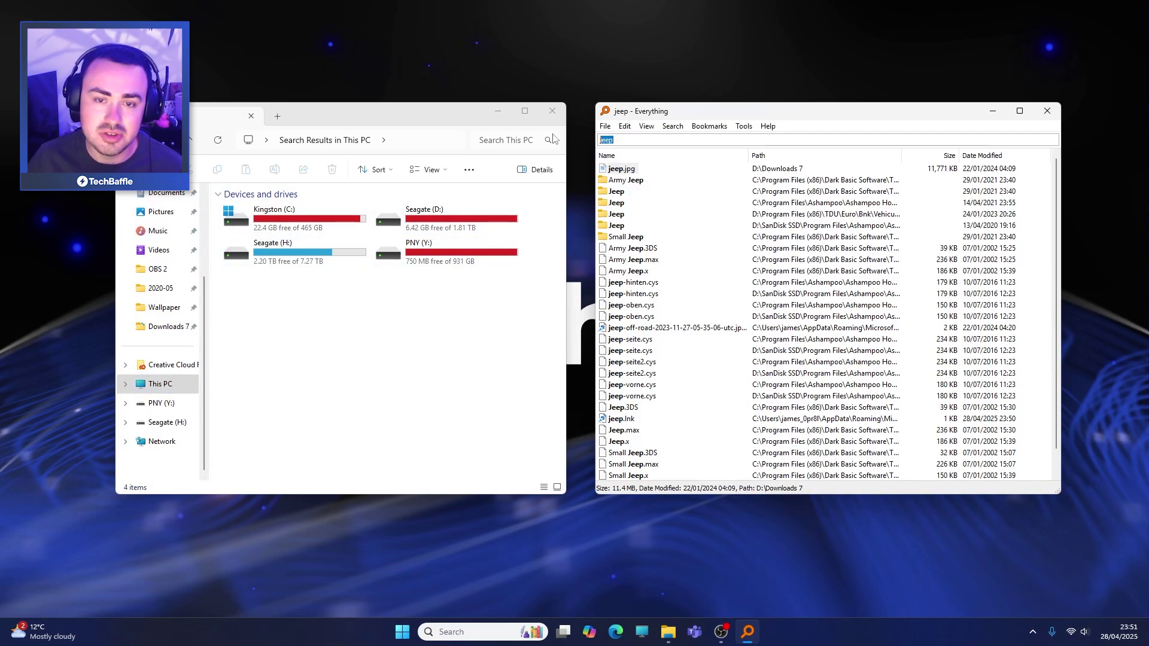
Search 'shrek' in Everything, preview the Shrek tropical fish video, then search shrek in File Explorer.
{"action": "type", "text": "shrek"}
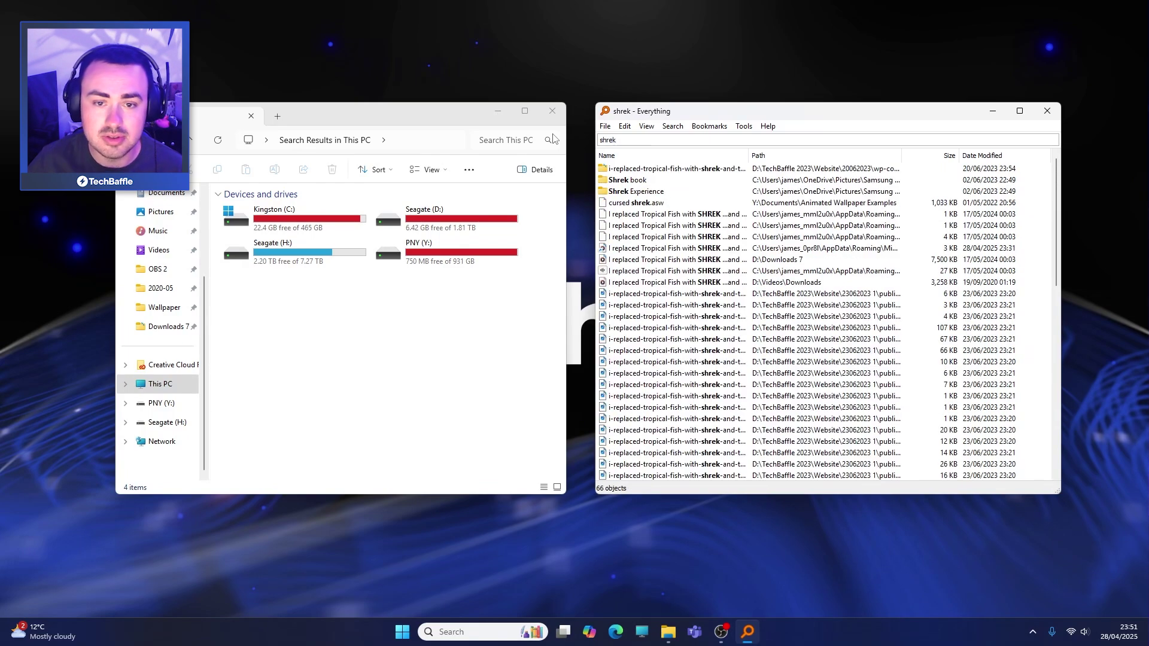
{"action": "double_click", "coordinate": [655, 283]}
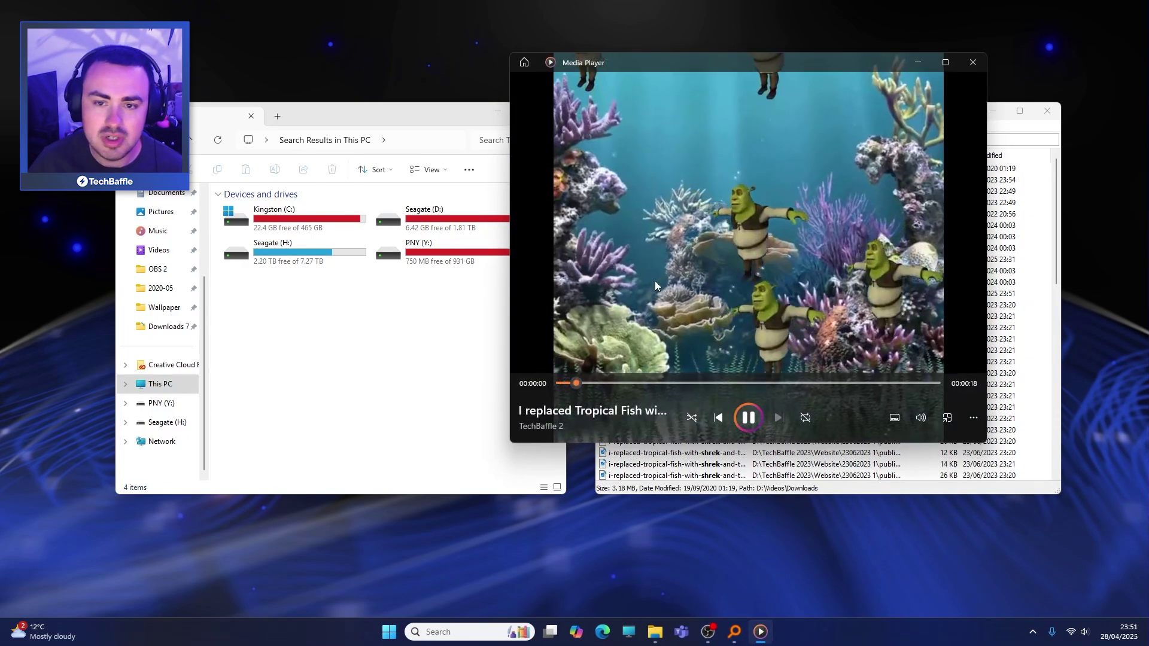
{"action": "left_click", "coordinate": [749, 418]}
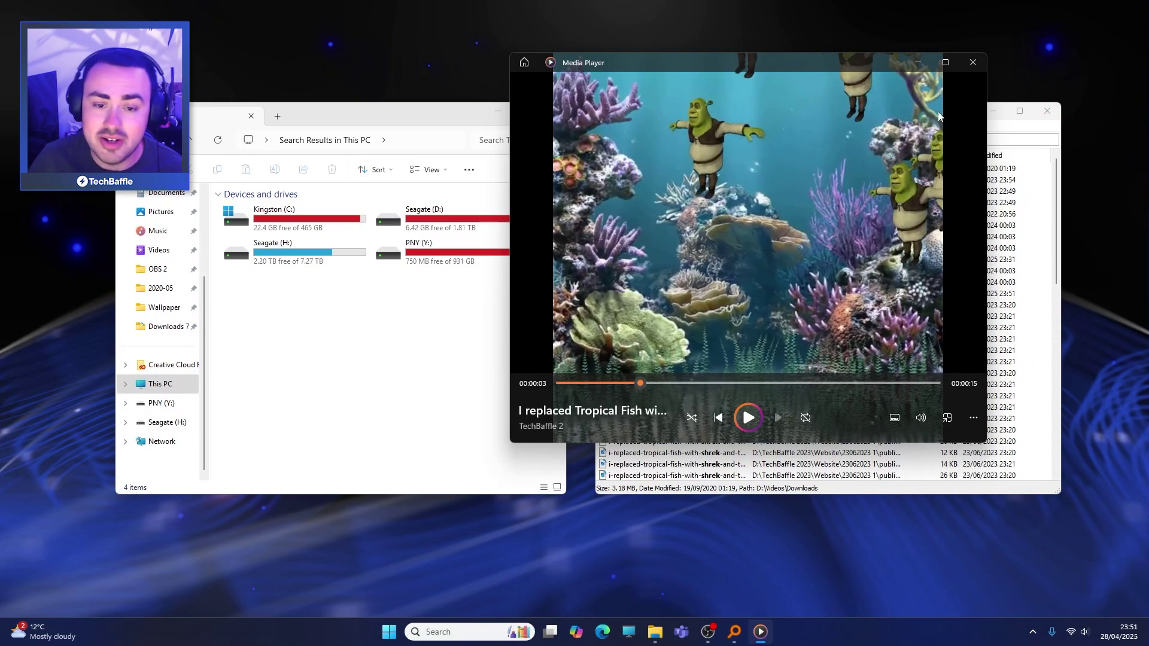
{"action": "left_click", "coordinate": [972, 64]}
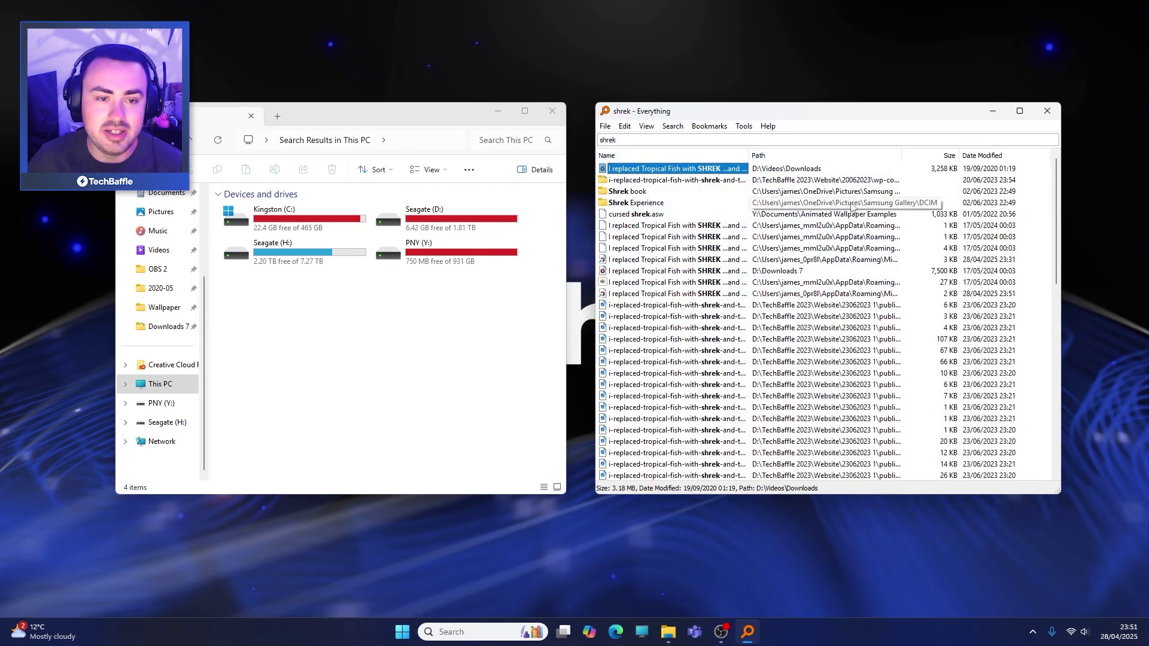
{"action": "left_click", "coordinate": [494, 138]}
{"action": "type", "text": "shrek"}
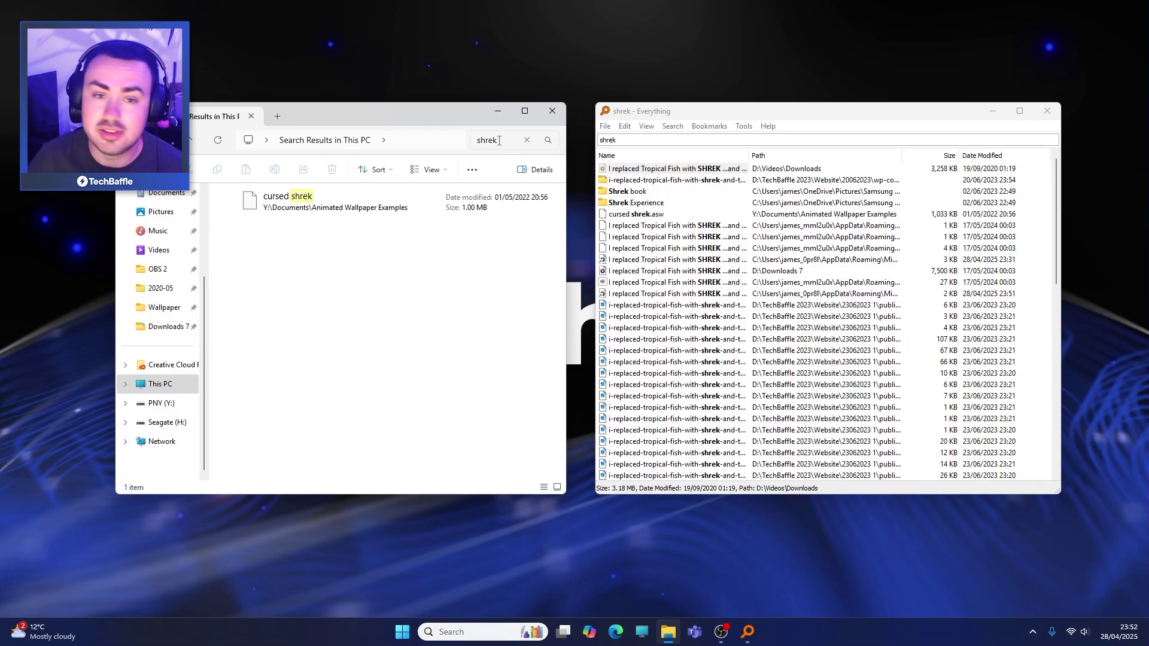
Change File Explorer's This PC search from shrek to 'mp4'.
{"action": "left_click", "coordinate": [494, 140]}
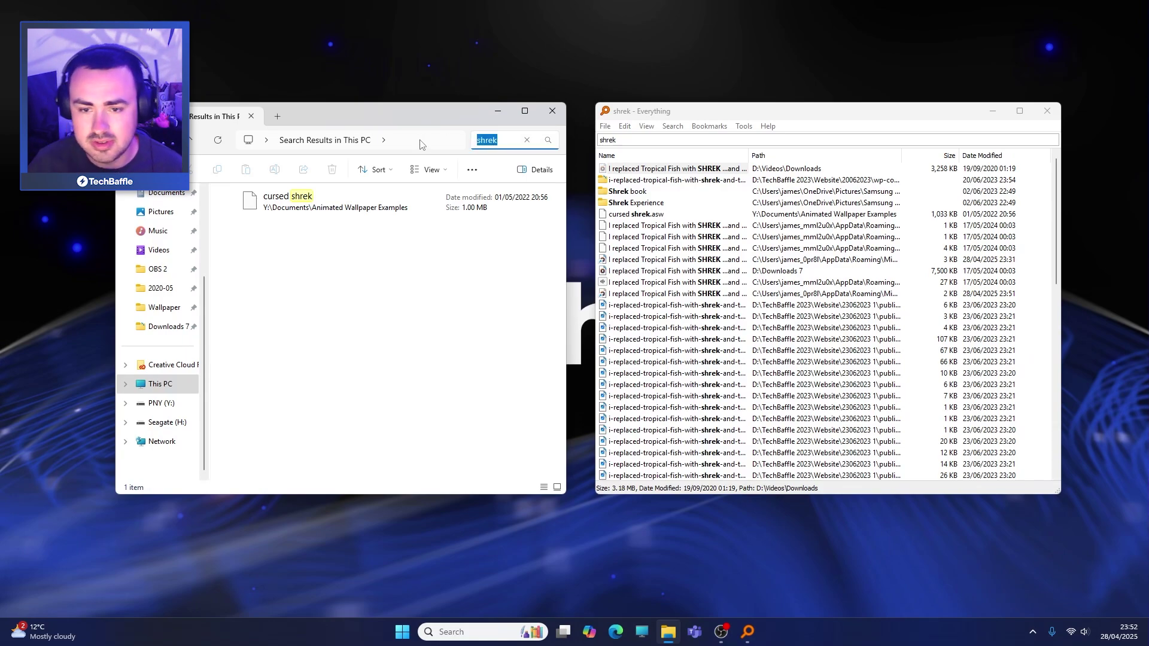
{"action": "type", "text": "mp4"}
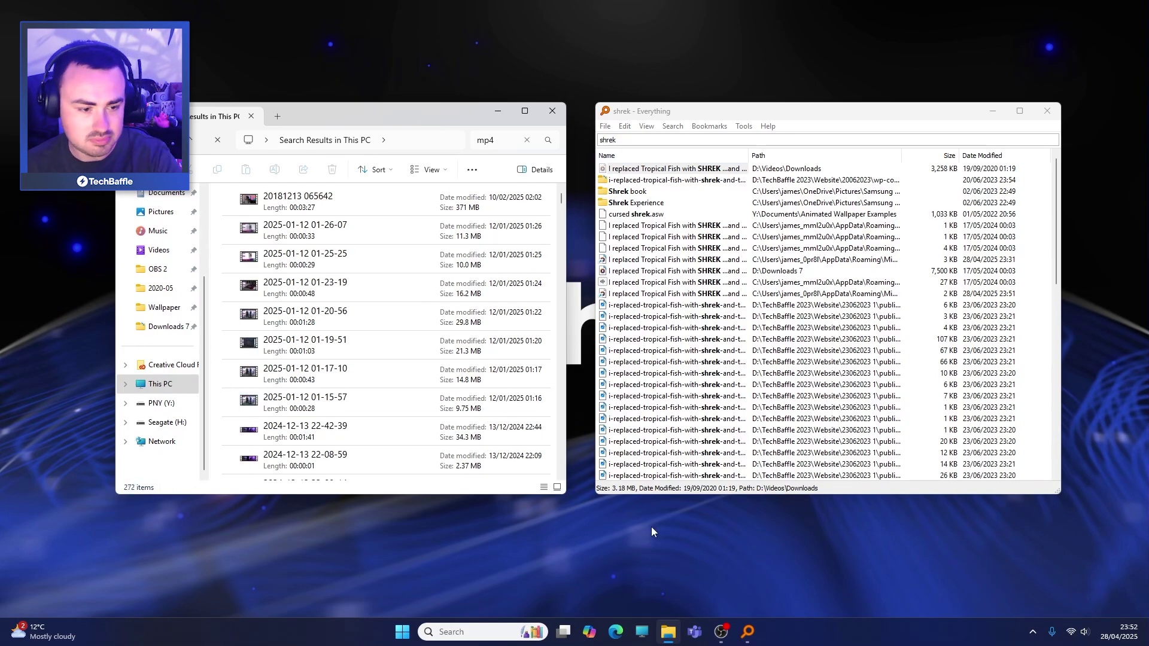
Search '.mp4' in Everything and change File Explorer's search to '.mp4' as well.
{"action": "left_click", "coordinate": [669, 139]}
{"action": "type", "text": "mp4"}
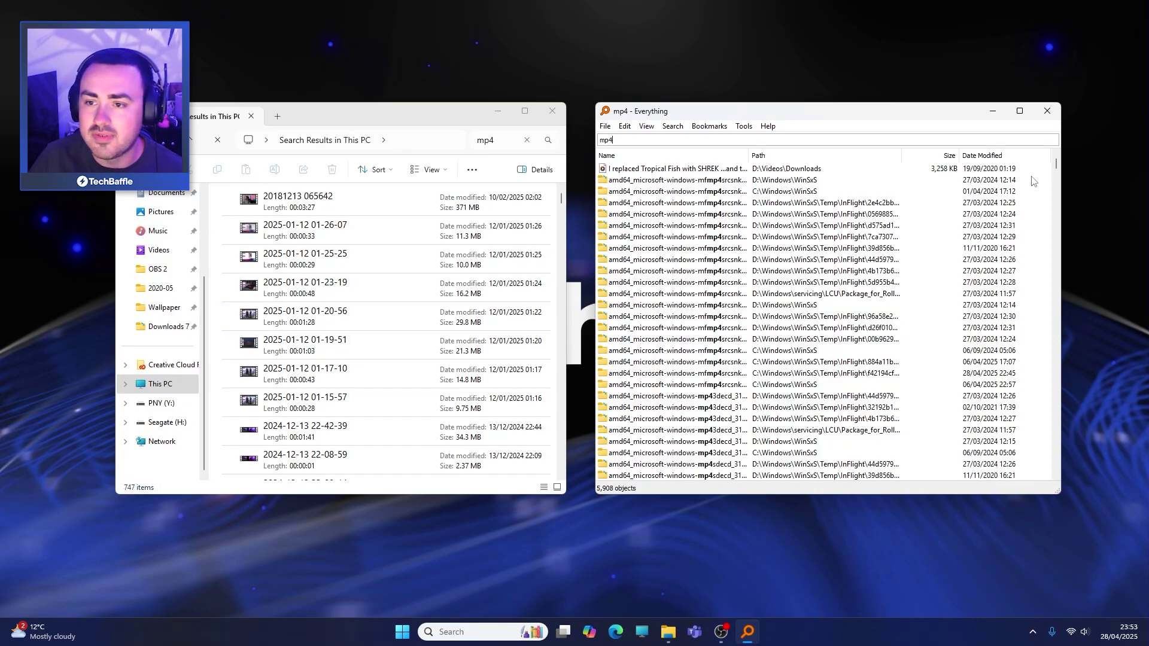
{"action": "left_click_drag", "start_coordinate": [1056, 162], "coordinate": [1052, 305]}
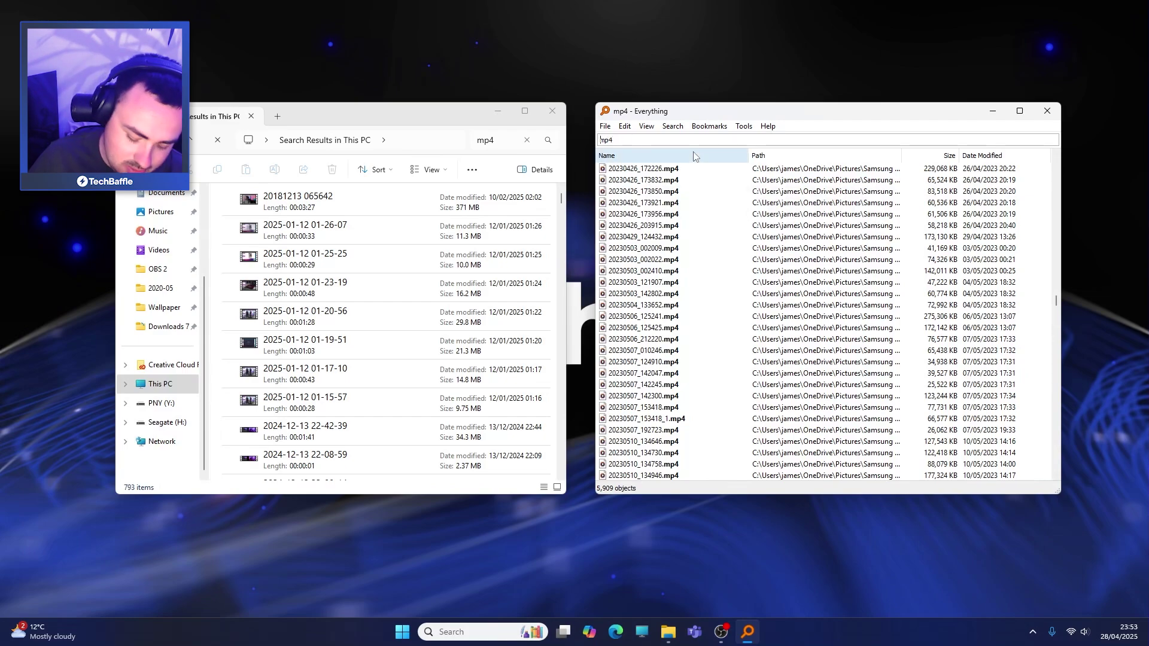
{"action": "type", "text": "."}
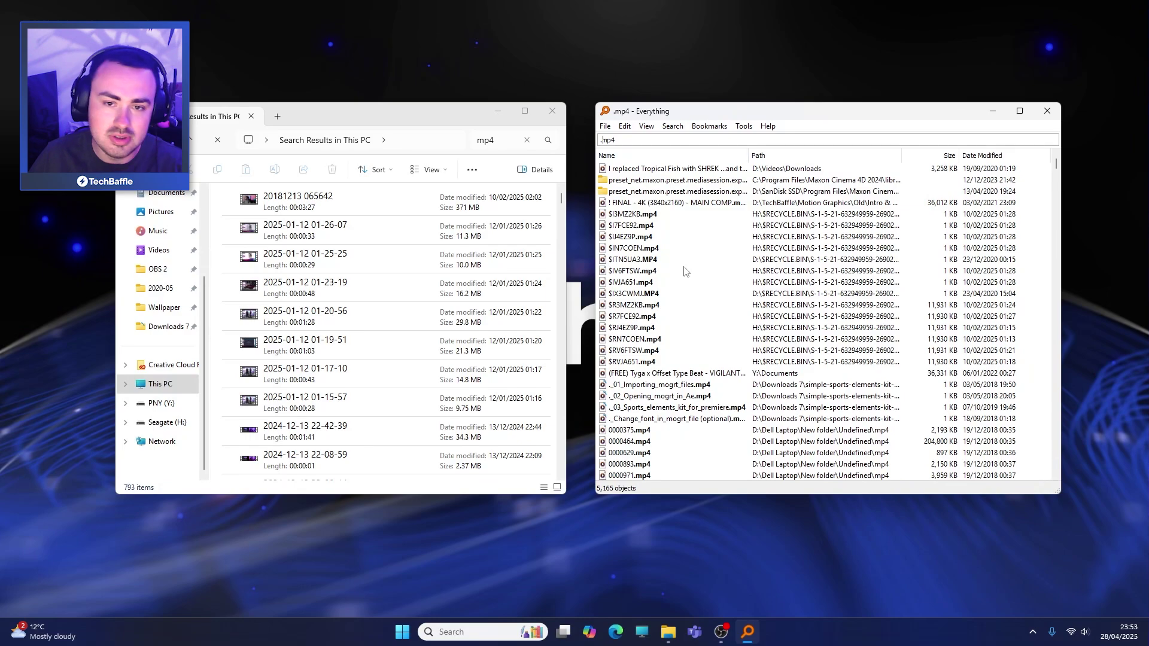
{"action": "left_click_drag", "start_coordinate": [1056, 166], "coordinate": [1055, 268]}
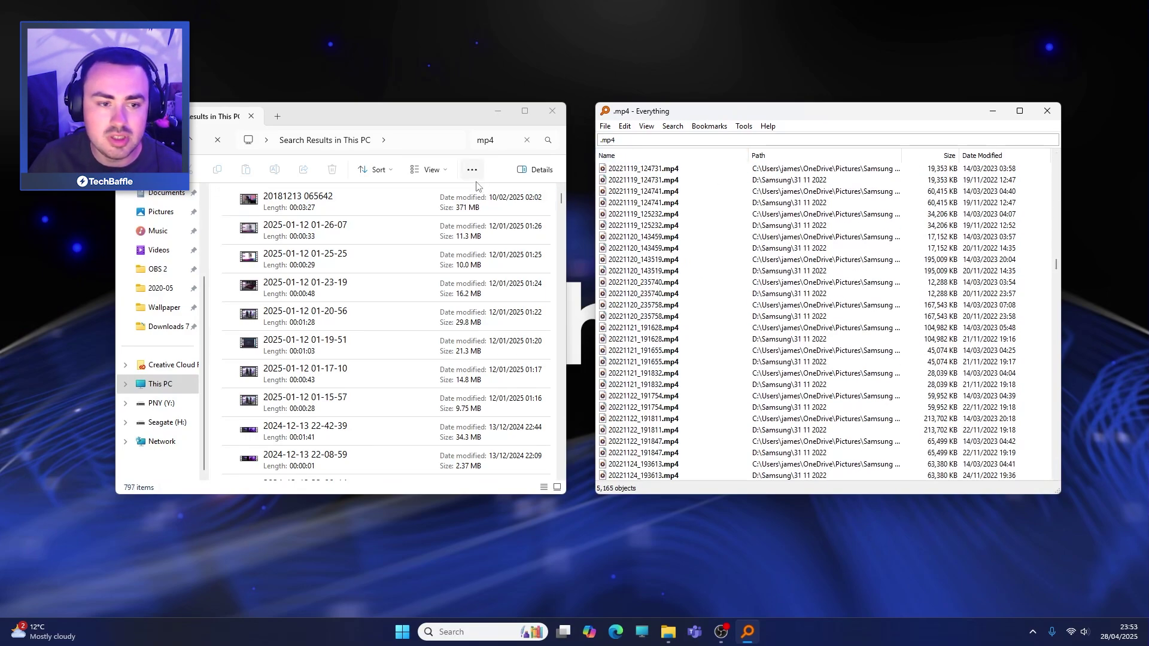
{"action": "left_click", "coordinate": [482, 142]}
{"action": "left_click", "coordinate": [478, 139]}
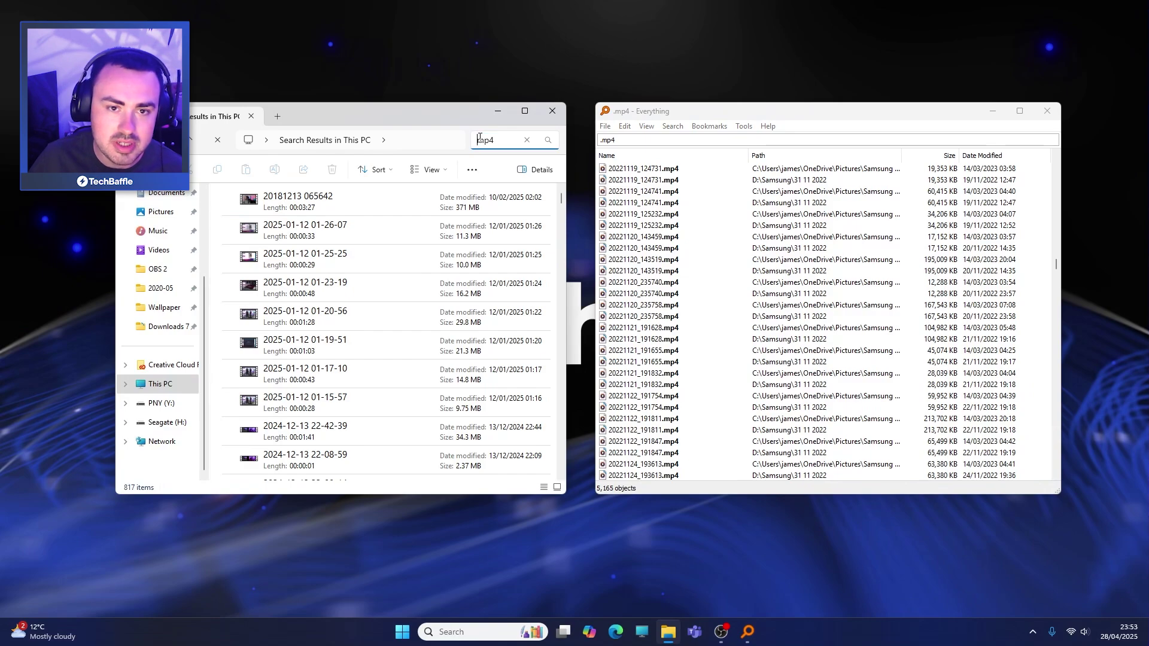
{"action": "type", "text": "."}
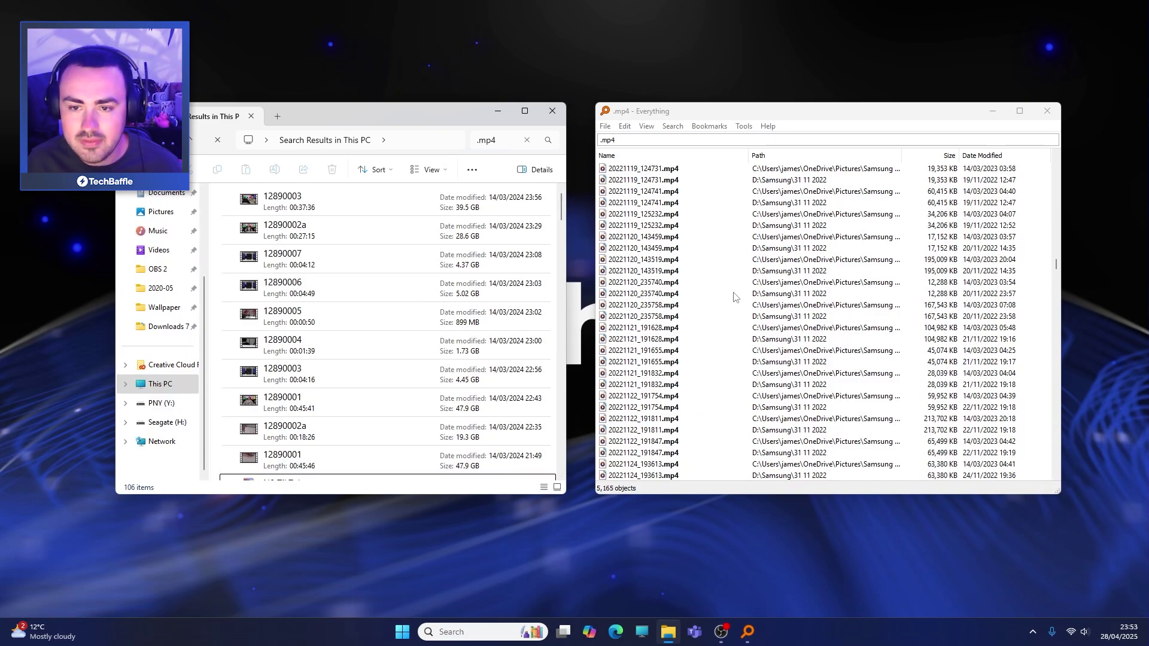
Play the Samsung 20221120 videos and double-dares.mp4 from Everything's results, closing each.
{"action": "double_click", "coordinate": [663, 285]}
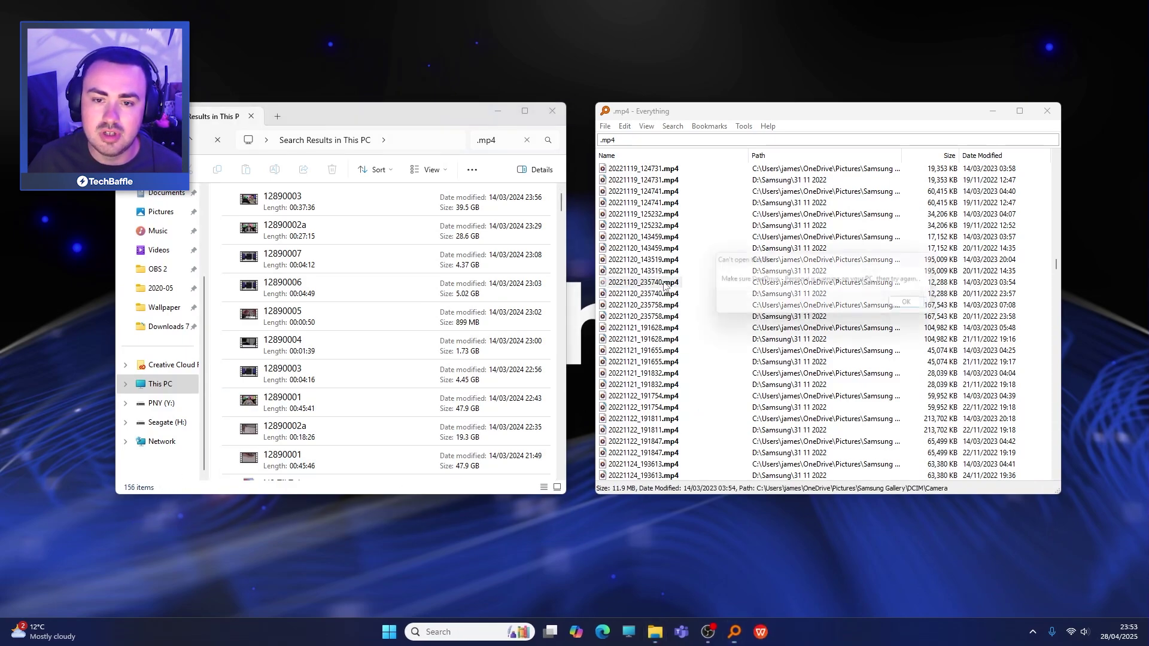
{"action": "left_click", "coordinate": [917, 306]}
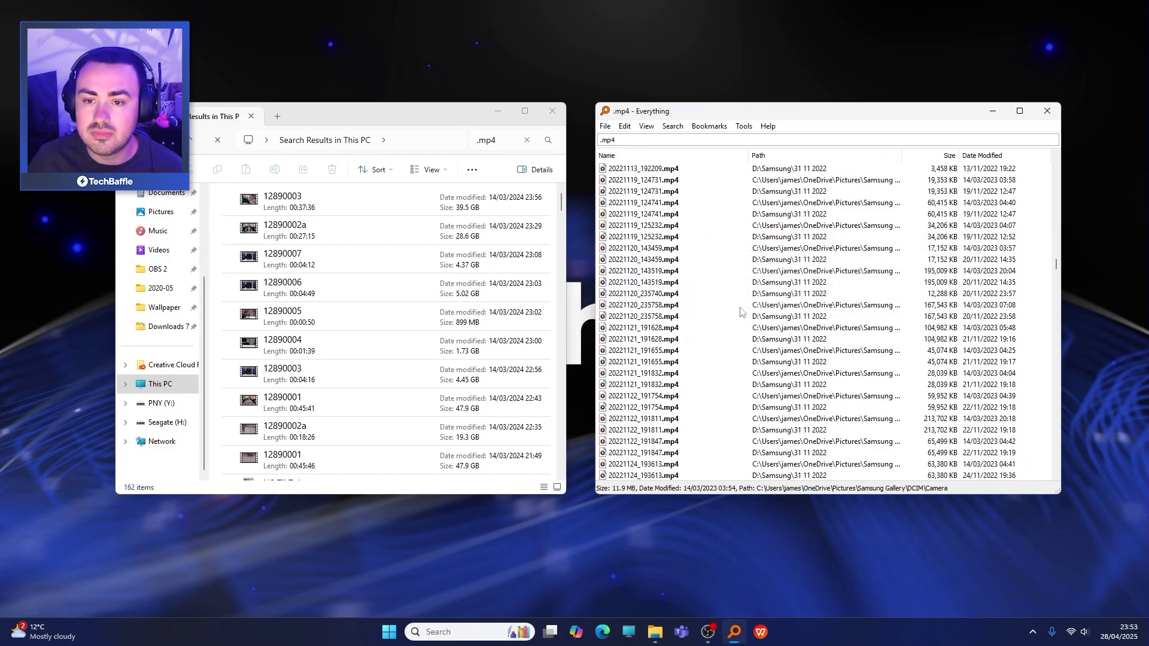
{"action": "double_click", "coordinate": [662, 284]}
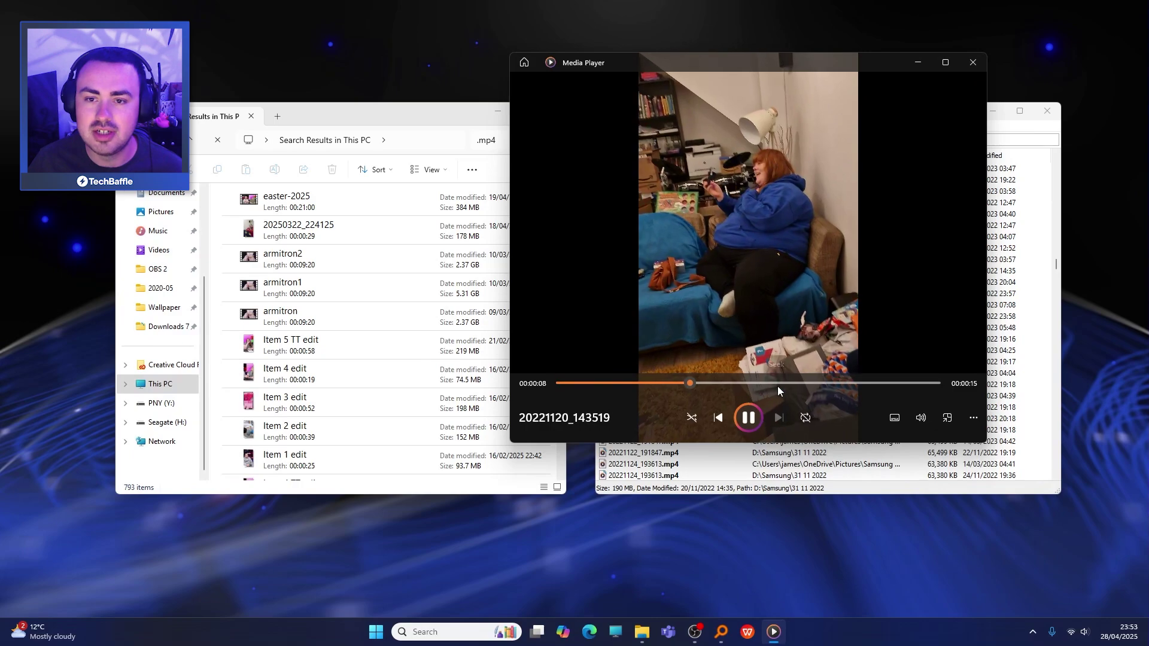
{"action": "key", "text": "alt+F4"}
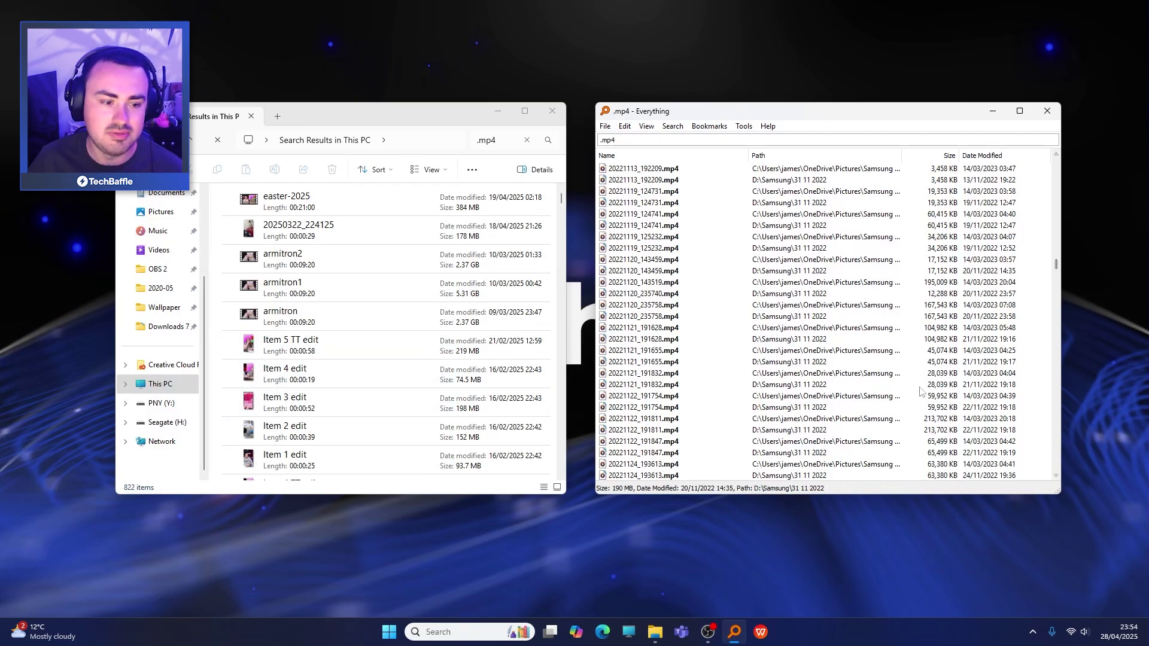
{"action": "scroll", "coordinate": [702, 355], "scroll_direction": "down", "scroll_amount": 15}
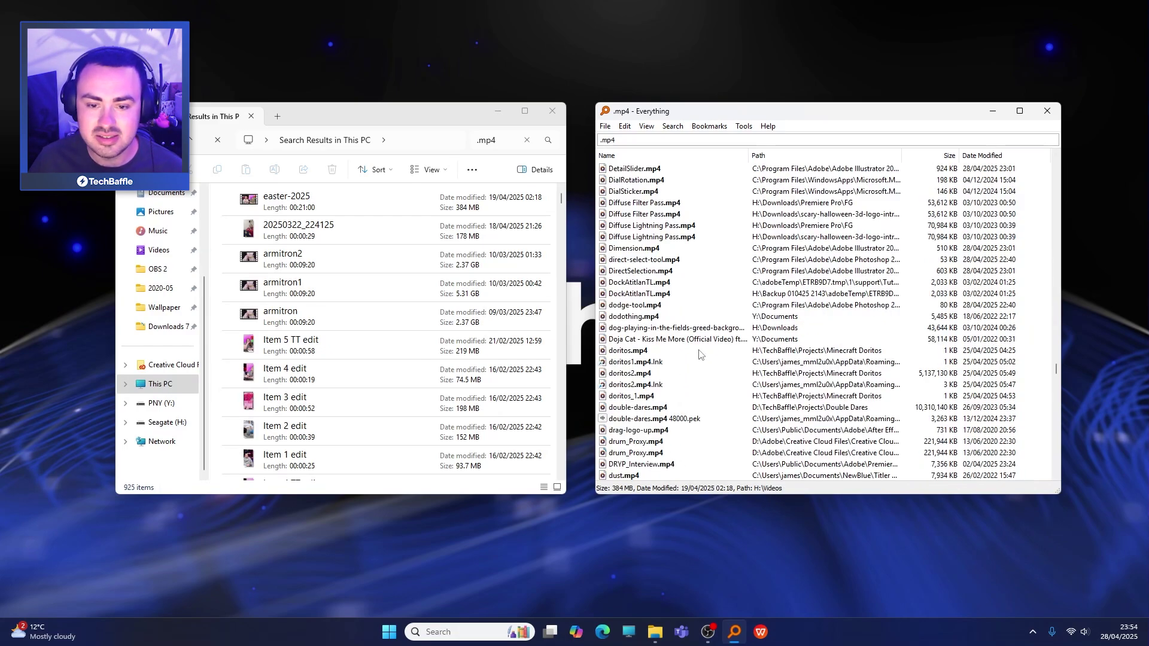
{"action": "double_click", "coordinate": [639, 408]}
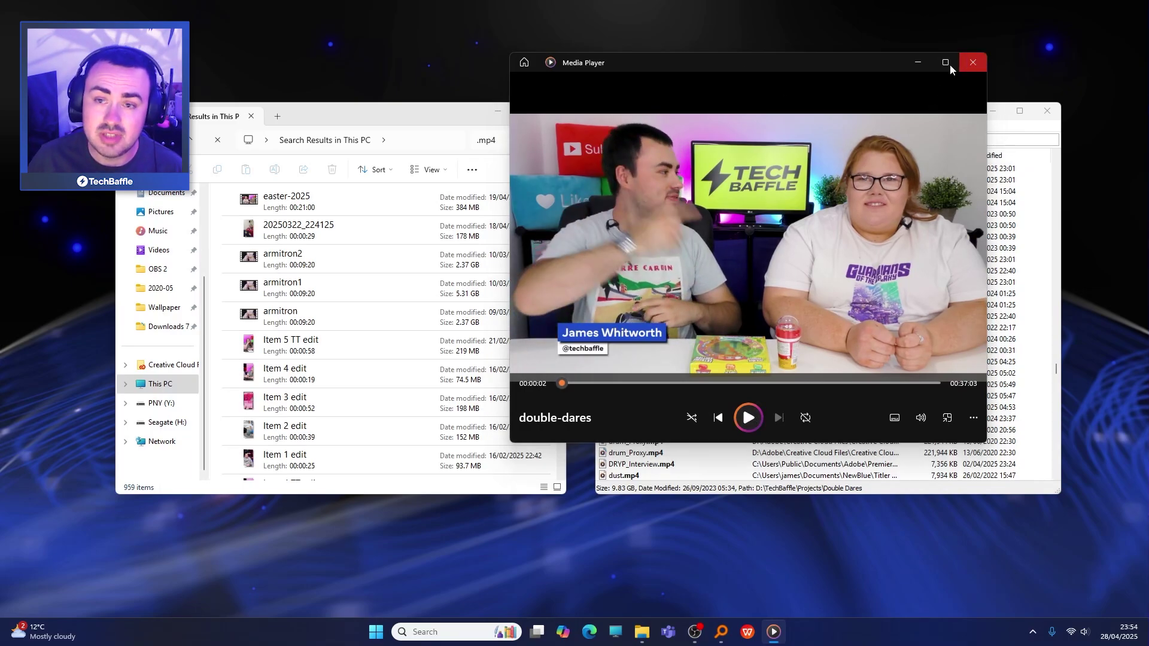
{"action": "left_click", "coordinate": [972, 62]}
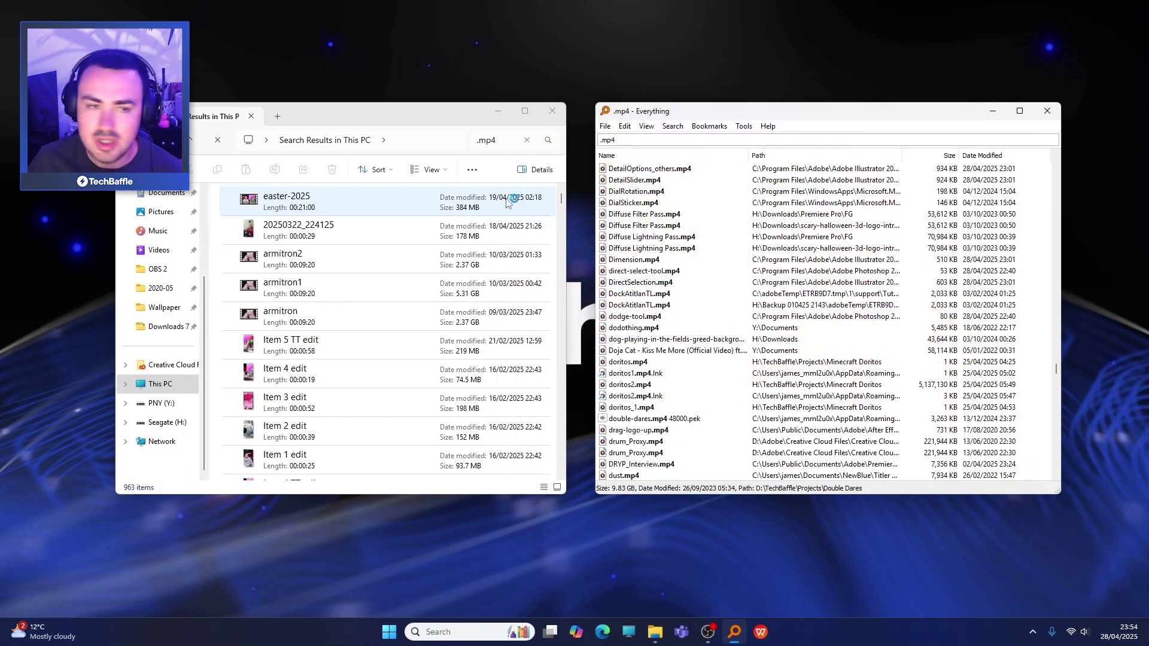
{"action": "left_click", "coordinate": [502, 140]}
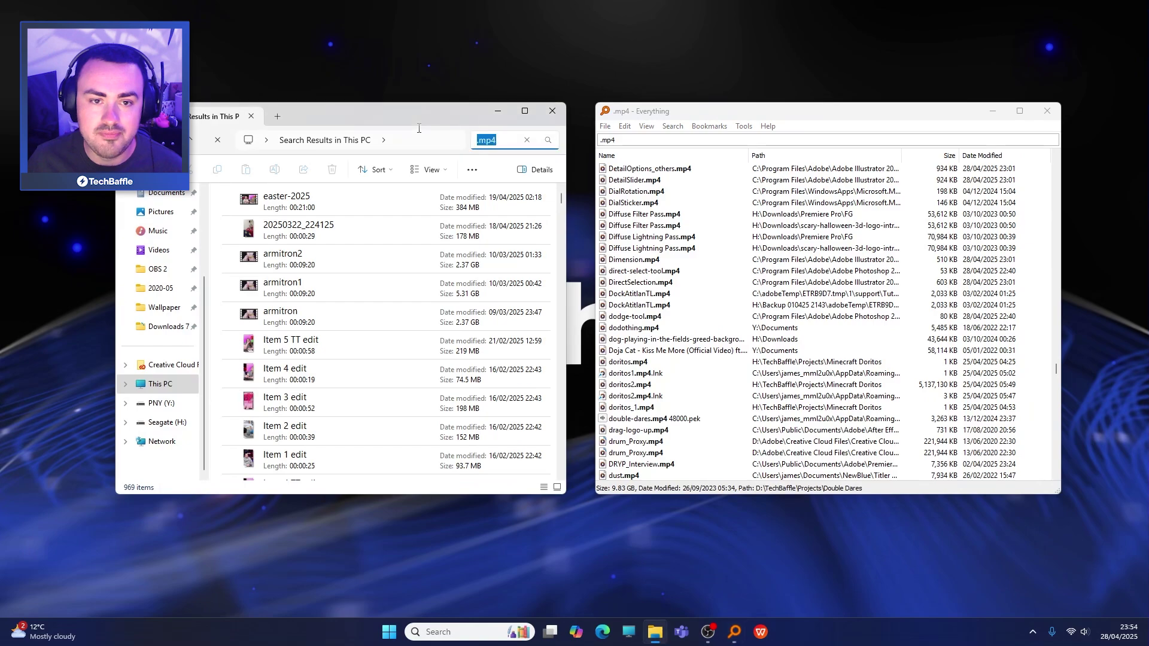
Search 'watermelon sugar' in File Explorer and 'watermelon' in Everything.
{"action": "type", "text": "watermelon sugar"}
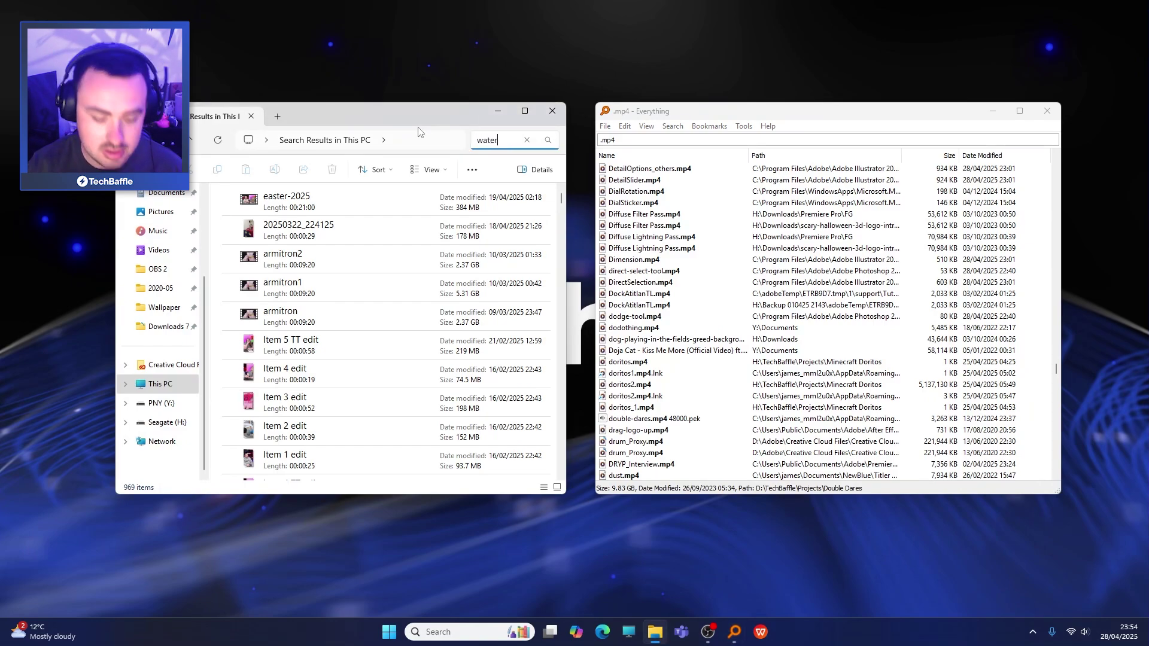
{"action": "key", "text": "Return"}
{"action": "left_click", "coordinate": [634, 140]}
{"action": "type", "text": "water"}
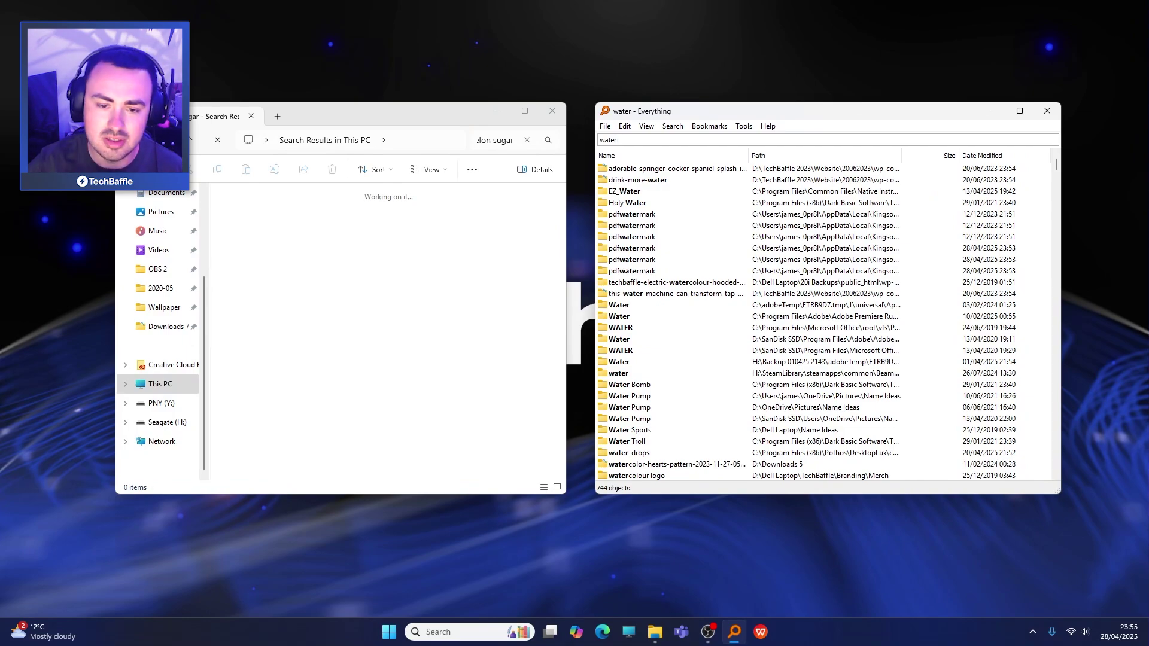
{"action": "type", "text": "melon"}
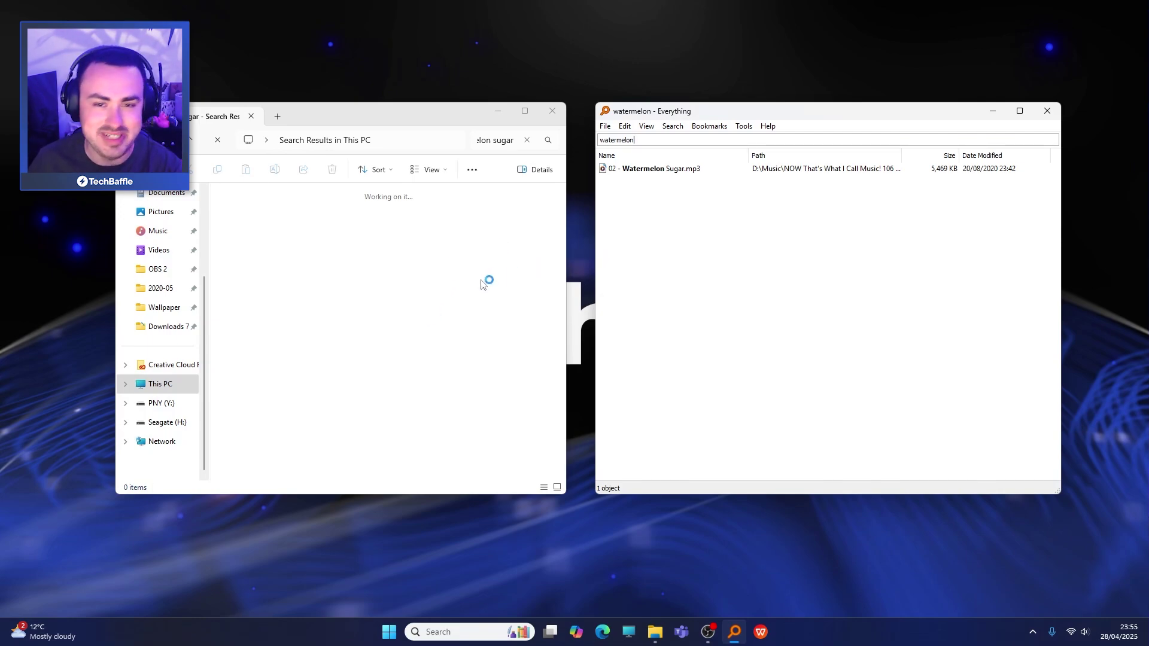
Play 02 - Watermelon Sugar.mp3, then return to Everything and browse its menus.
{"action": "double_click", "coordinate": [665, 169]}
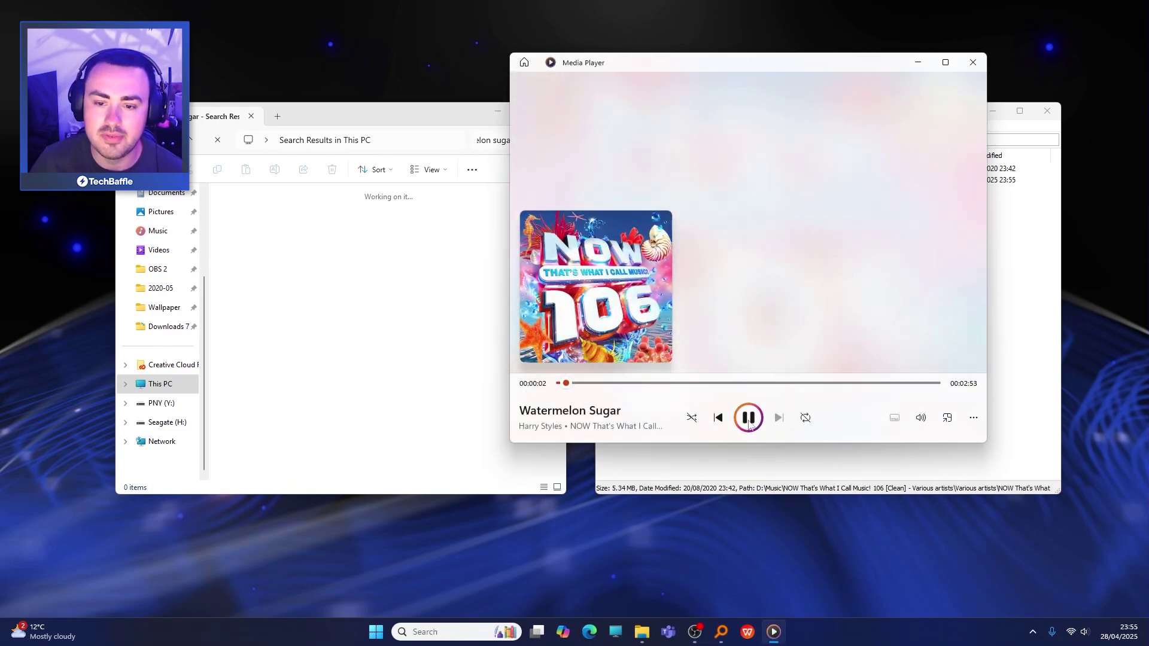
{"action": "key", "text": "alt+Tab"}
{"action": "left_click", "coordinate": [605, 126]}
{"action": "mouse_move", "coordinate": [625, 130]}
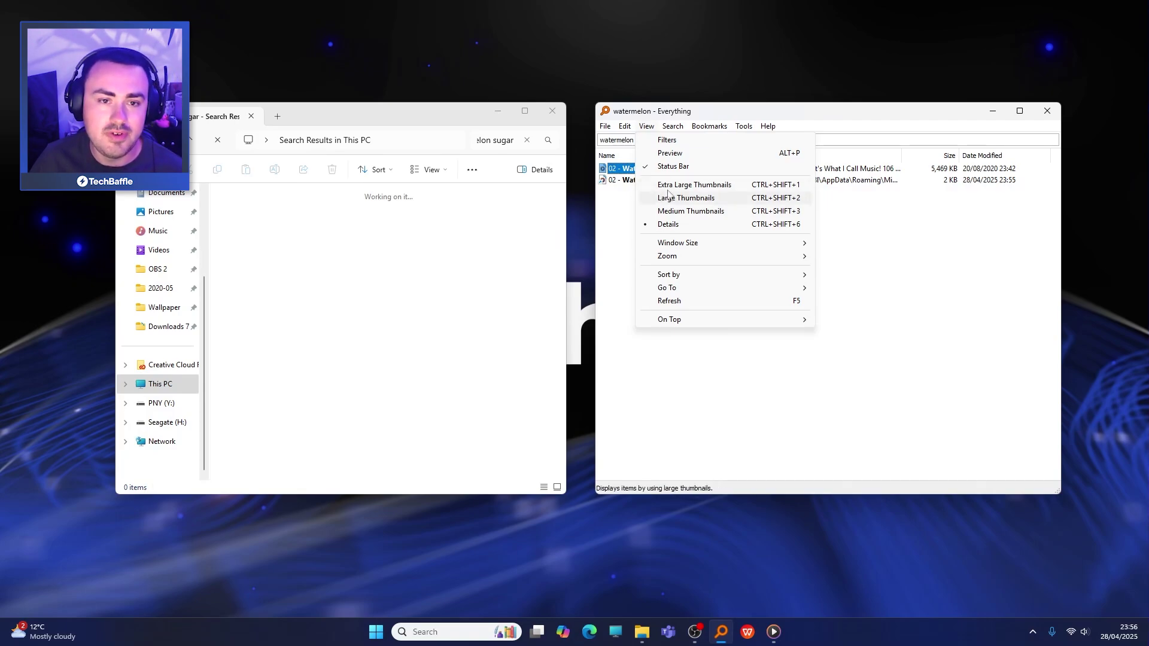
Search 'swan' in Everything and display the results as extra large thumbnails.
{"action": "left_click", "coordinate": [1018, 315]}
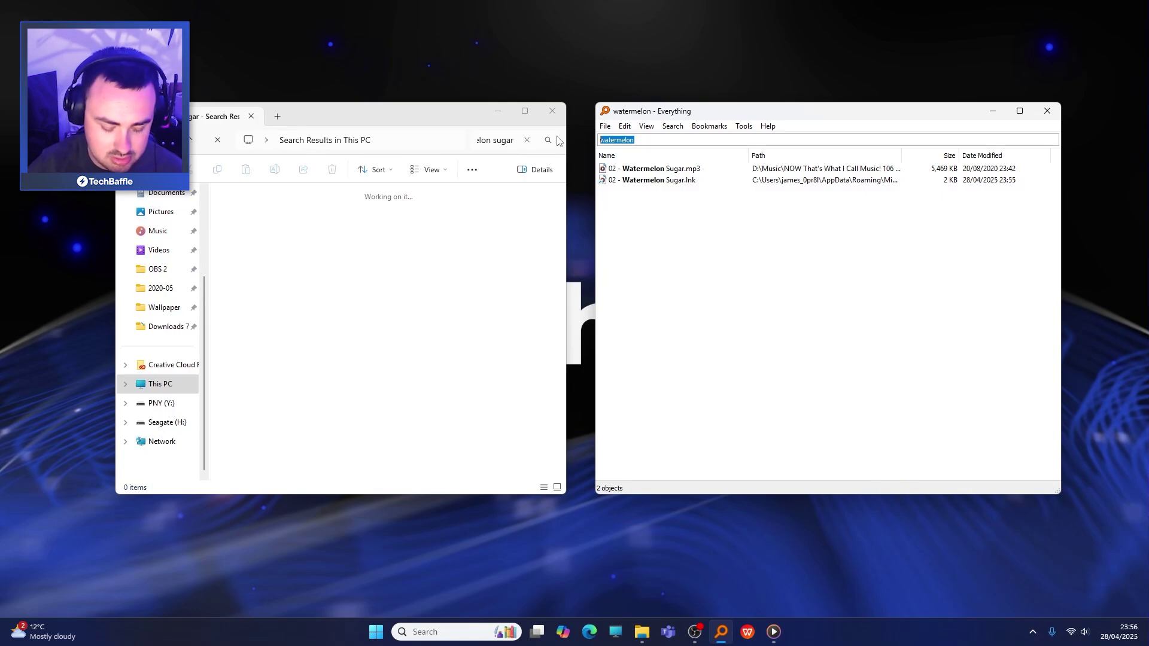
{"action": "type", "text": "swan"}
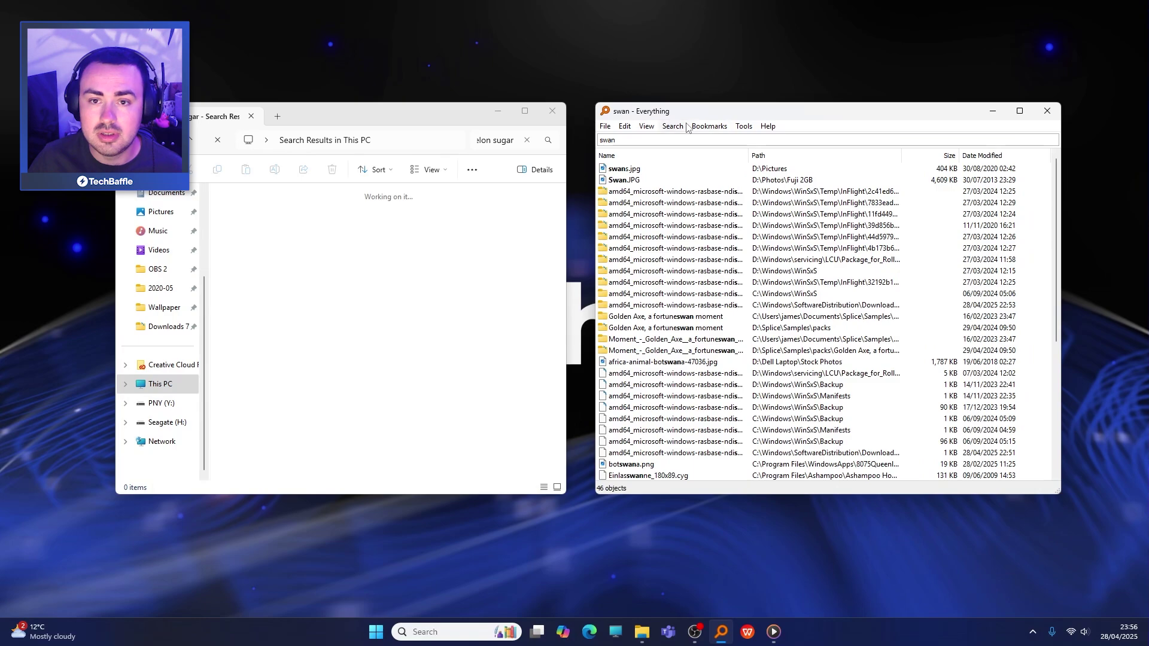
{"action": "left_click", "coordinate": [648, 127]}
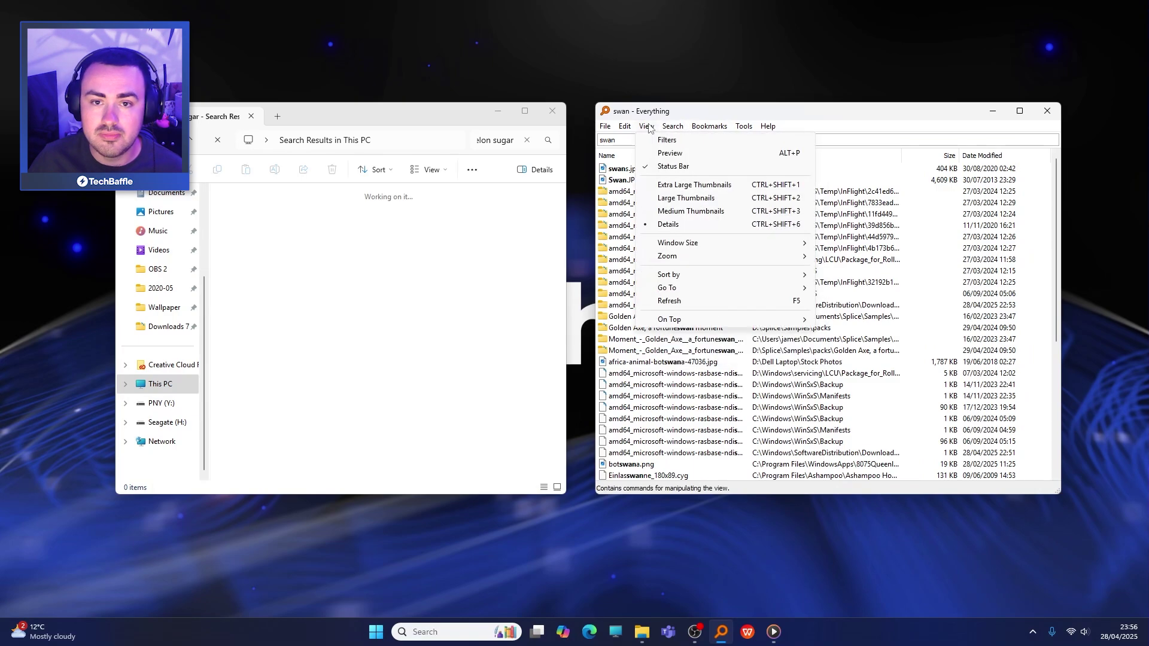
{"action": "left_click", "coordinate": [670, 185]}
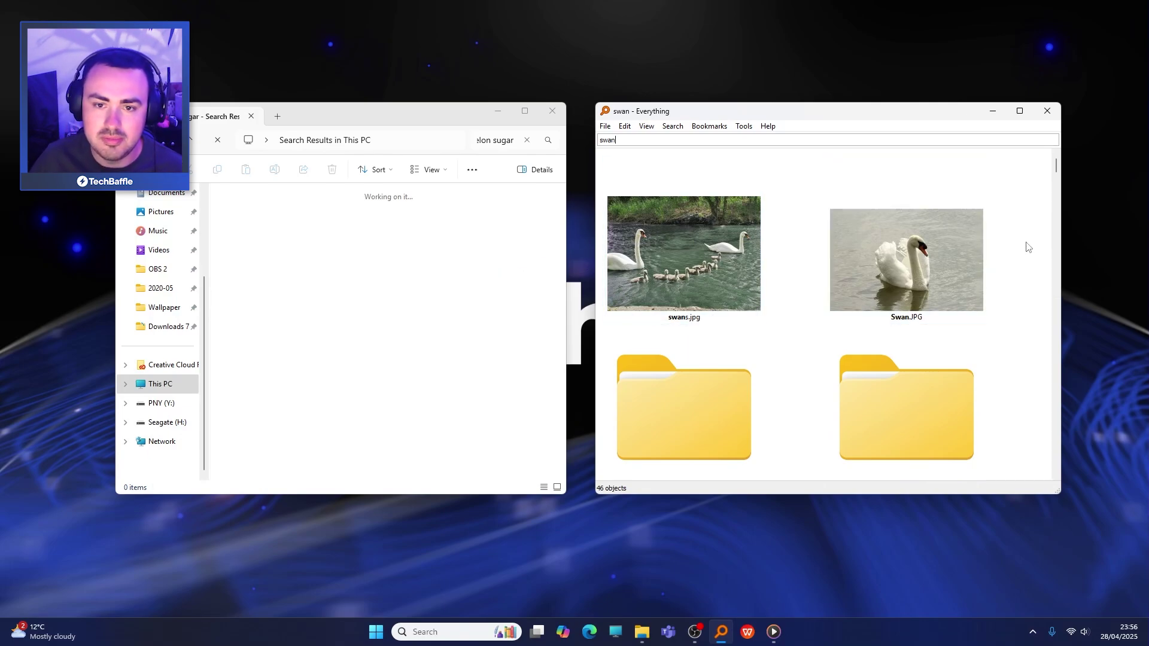
Try large thumbnails, return to extra large thumbnails, and bring up the Sort by choices.
{"action": "left_click", "coordinate": [647, 126]}
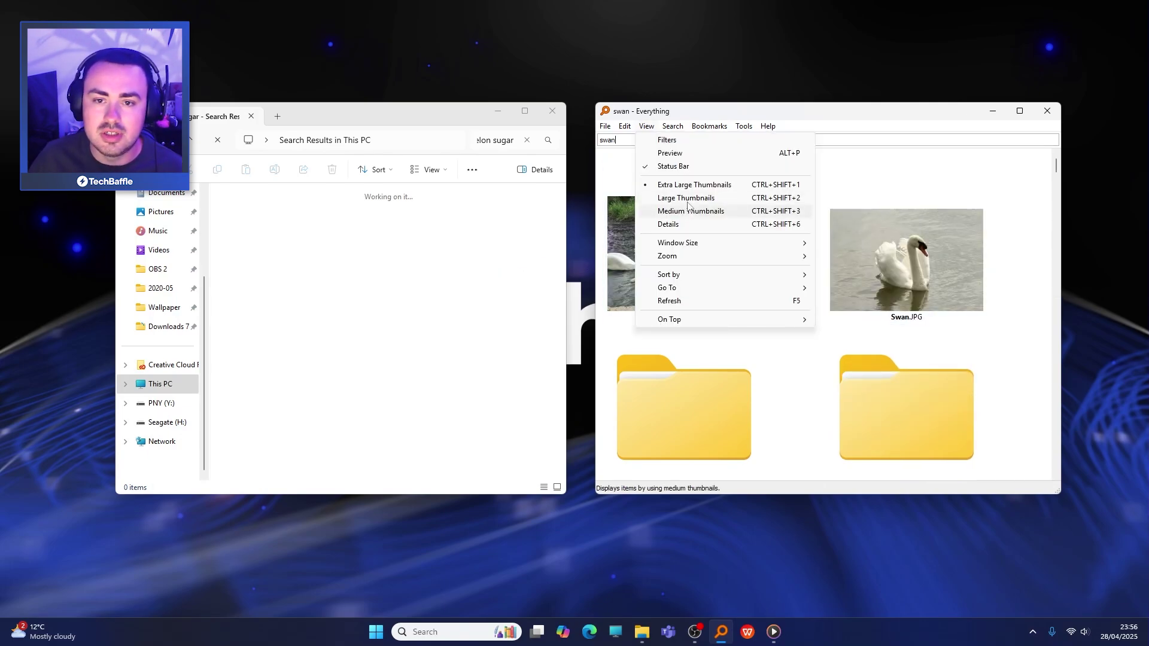
{"action": "left_click", "coordinate": [687, 198]}
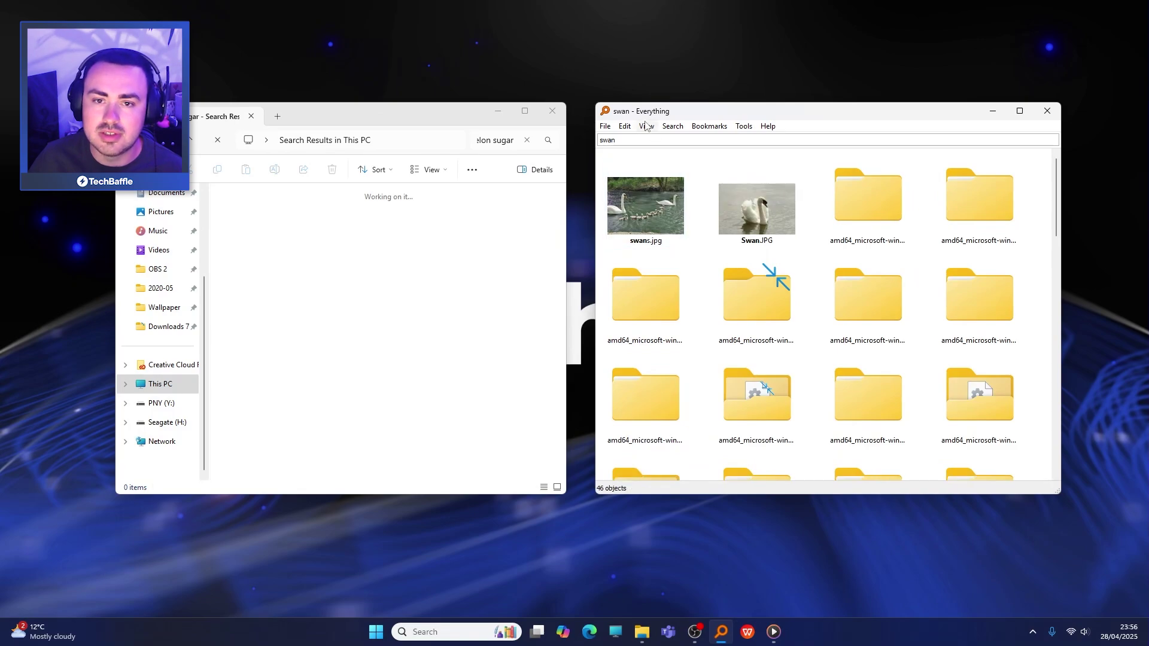
{"action": "left_click", "coordinate": [646, 126]}
{"action": "left_click", "coordinate": [674, 185]}
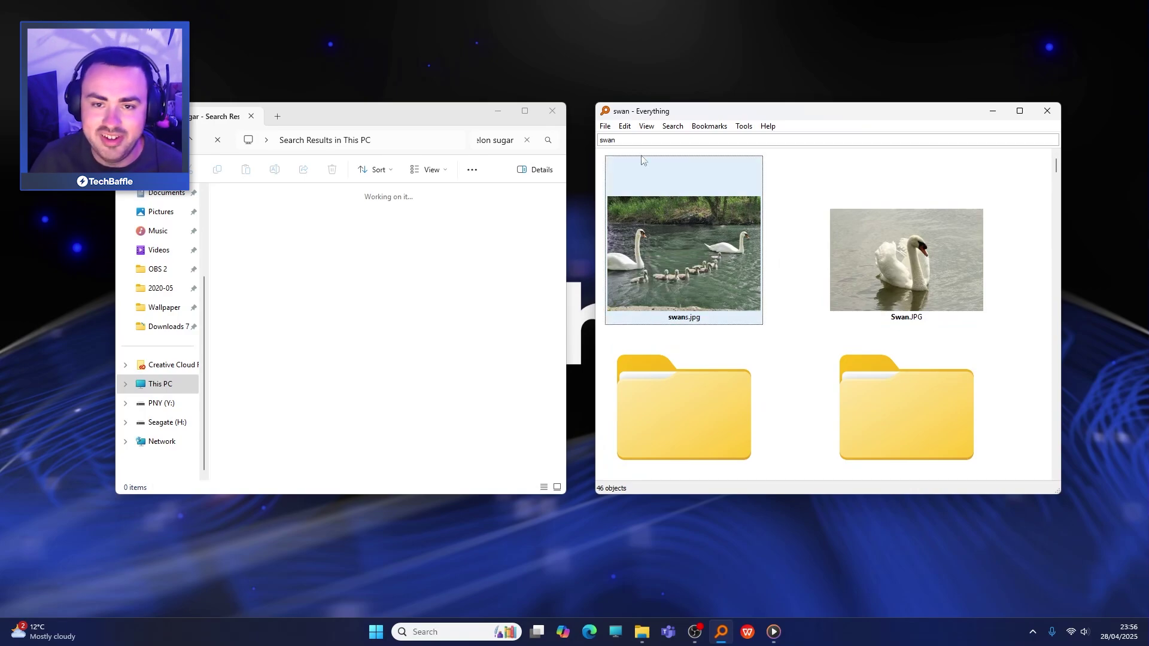
{"action": "left_click", "coordinate": [646, 126]}
{"action": "mouse_move", "coordinate": [718, 274]}
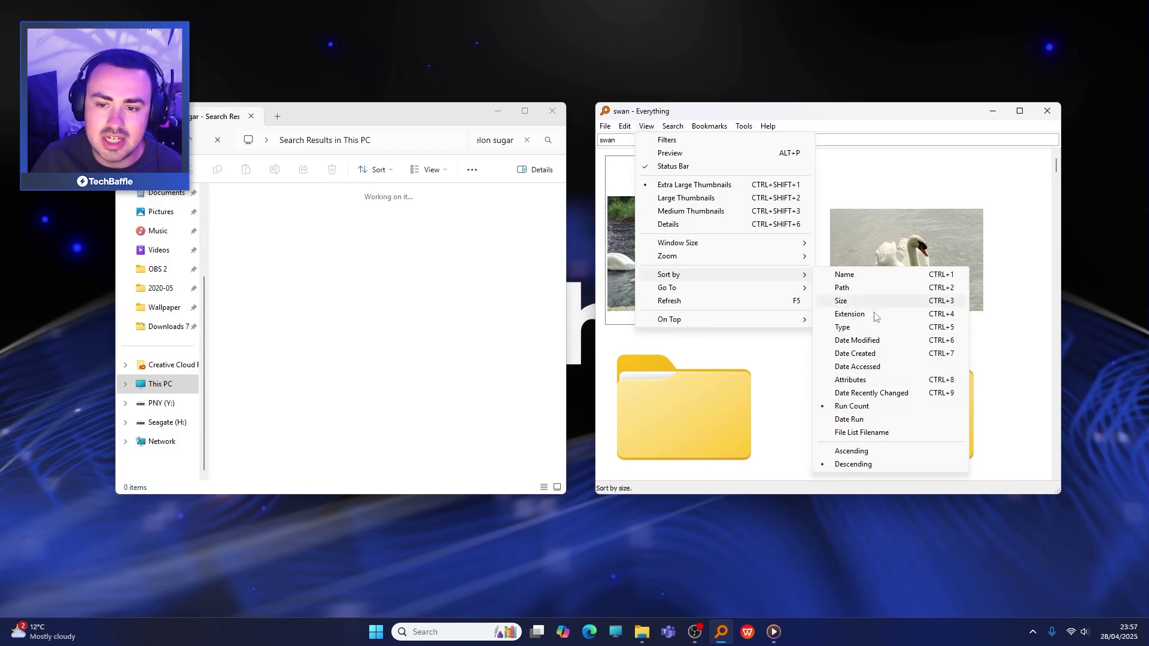
Sort the swan results by Date Modified and show the Filters dropdown beside the search.
{"action": "left_click", "coordinate": [857, 340]}
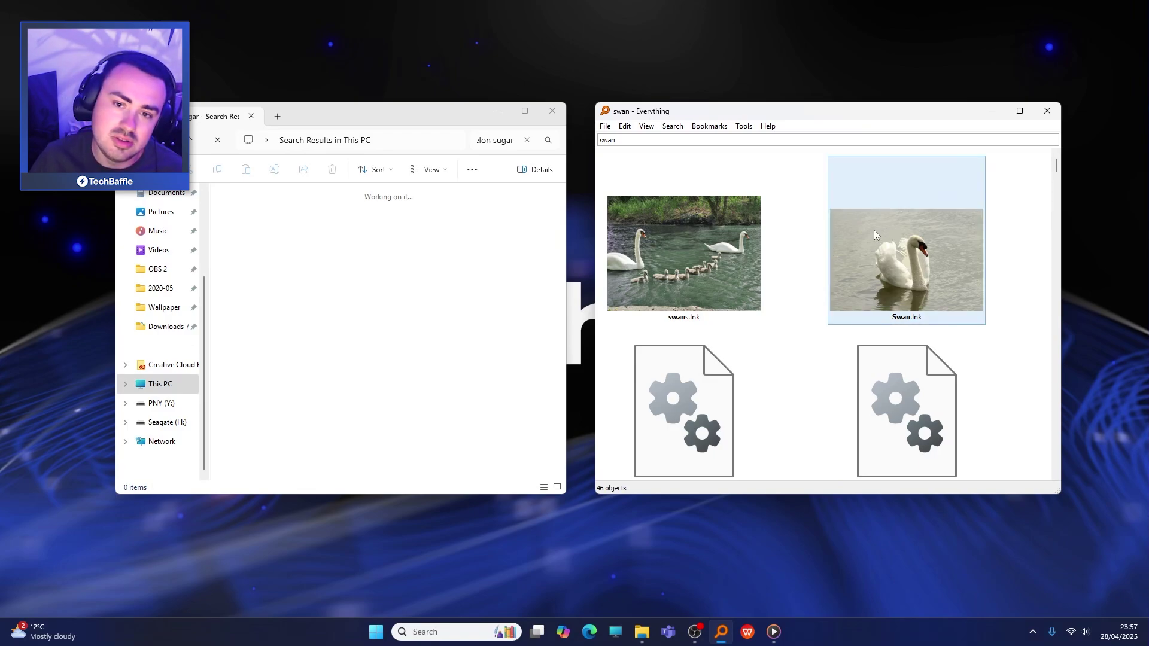
{"action": "left_click", "coordinate": [654, 127]}
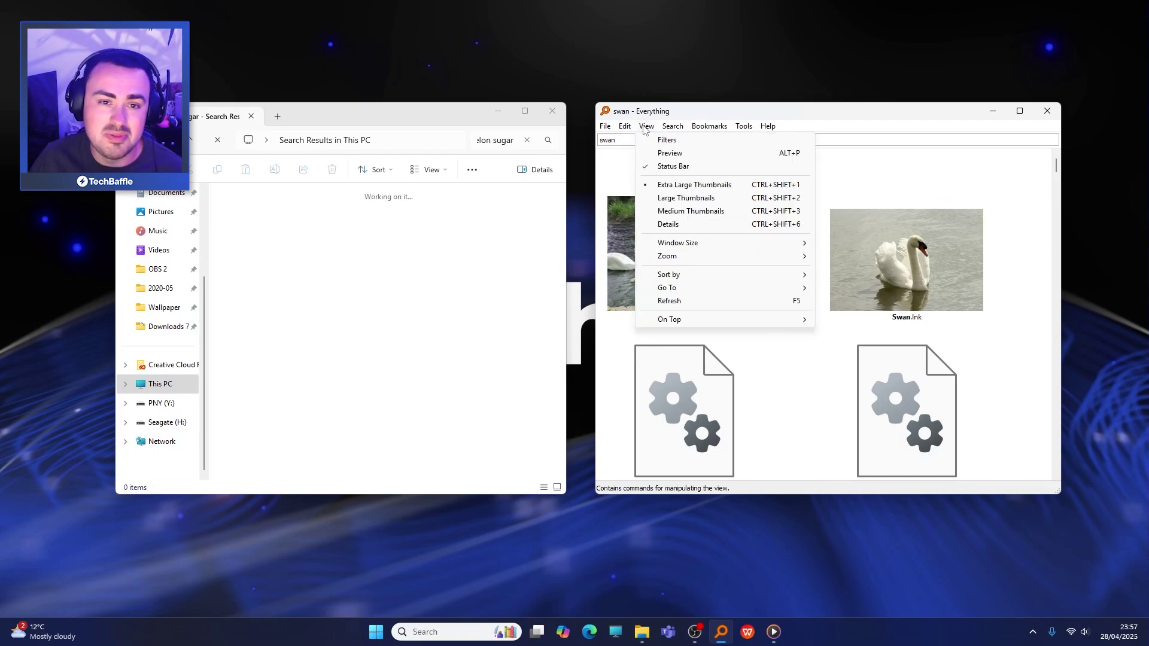
{"action": "left_click", "coordinate": [694, 142]}
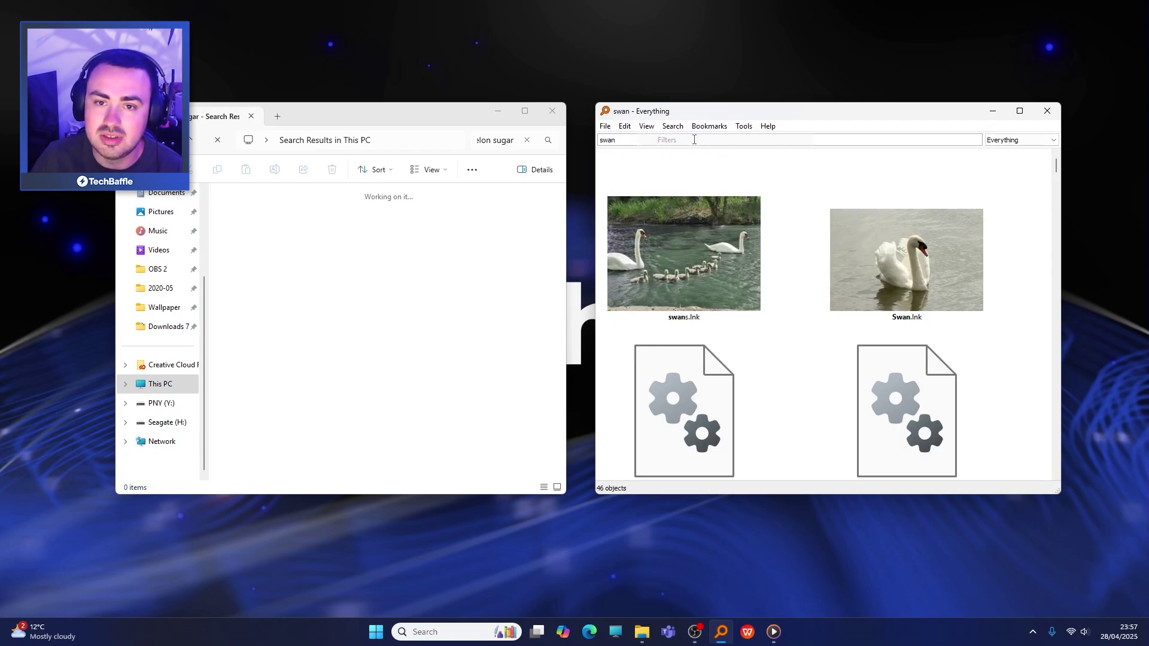
Filter the results to Picture, leaving 5 images including botswana.png, swan.jpg and swans.jpg.
{"action": "left_click", "coordinate": [1005, 142]}
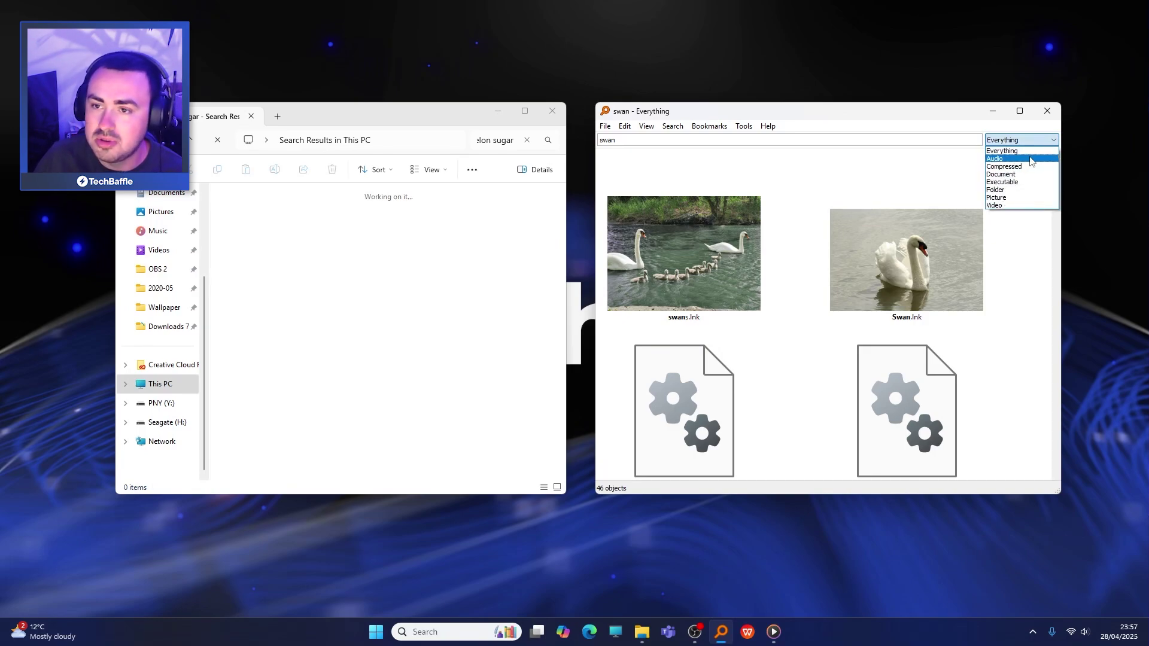
{"action": "left_click", "coordinate": [1021, 197]}
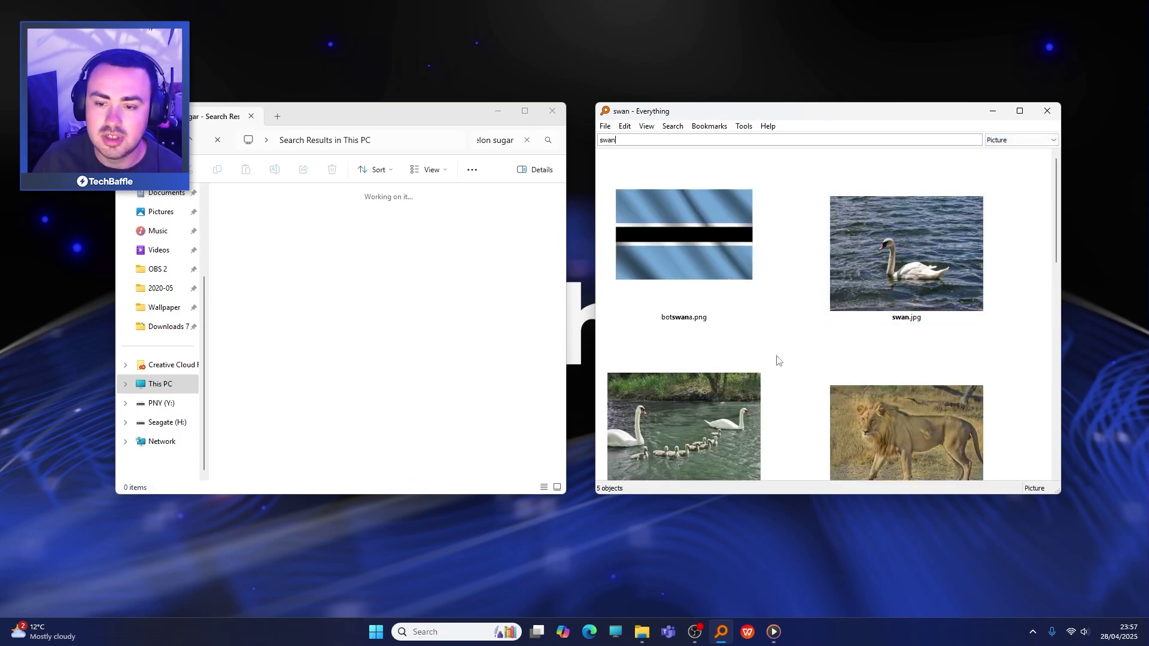
{"action": "mouse_move", "coordinate": [664, 327]}
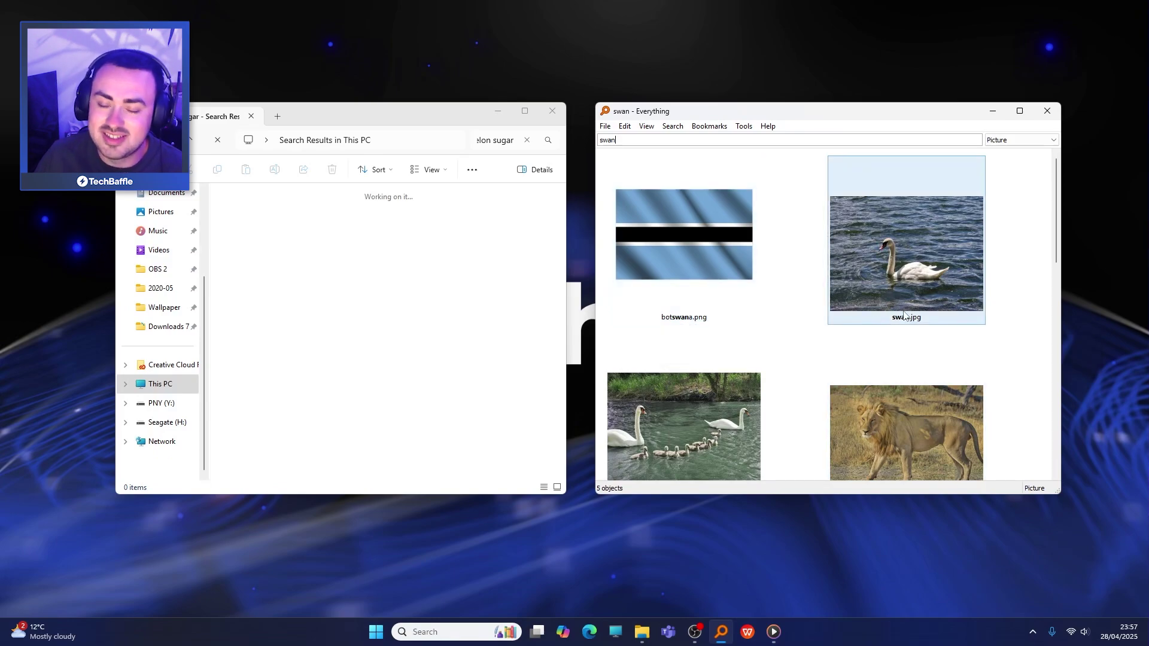
{"action": "scroll", "coordinate": [1046, 326], "scroll_direction": "down", "scroll_amount": 3}
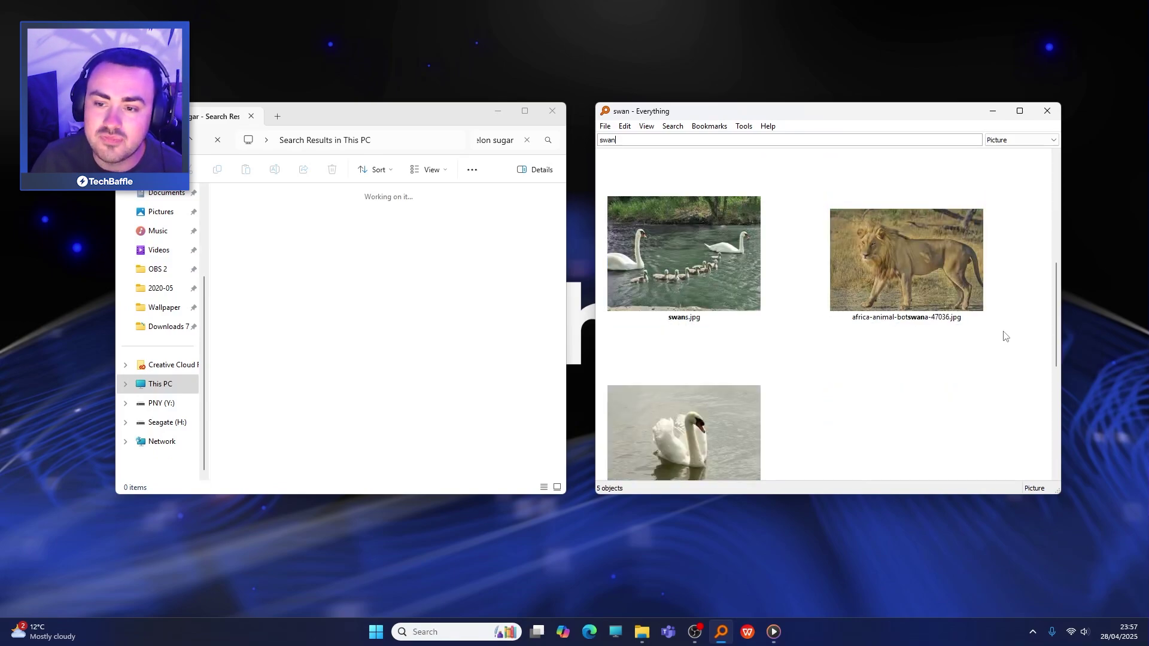
{"action": "scroll", "coordinate": [829, 384], "scroll_direction": "down", "scroll_amount": 3}
{"action": "scroll", "coordinate": [829, 383], "scroll_direction": "up", "scroll_amount": 6}
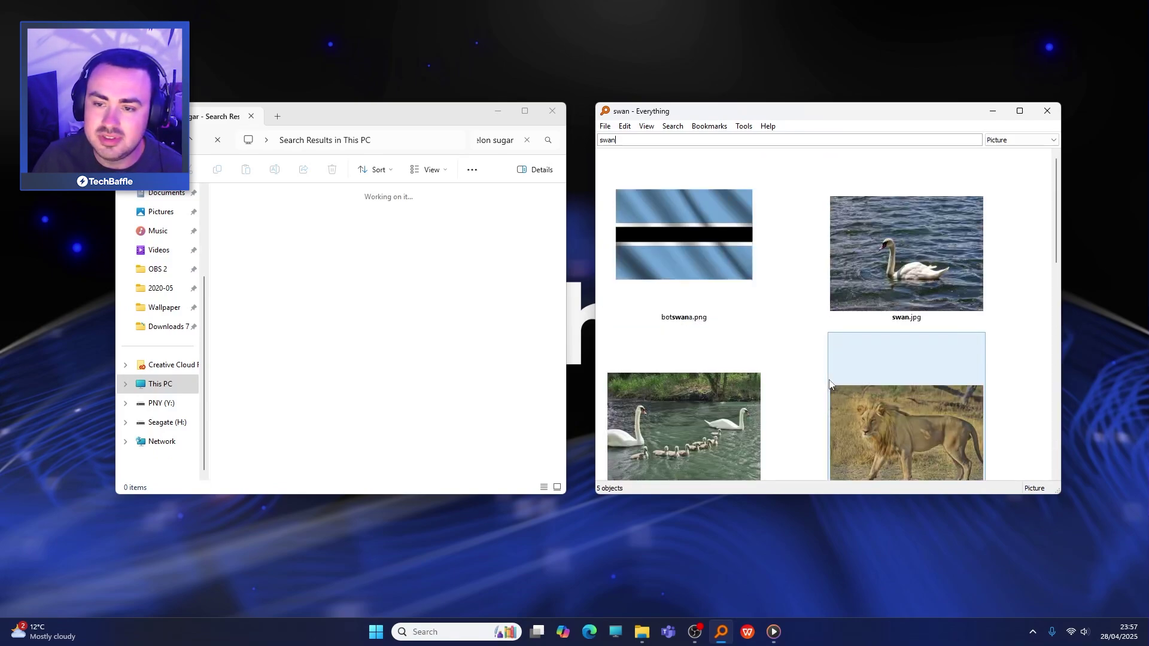
{"action": "left_click", "coordinate": [1022, 141]}
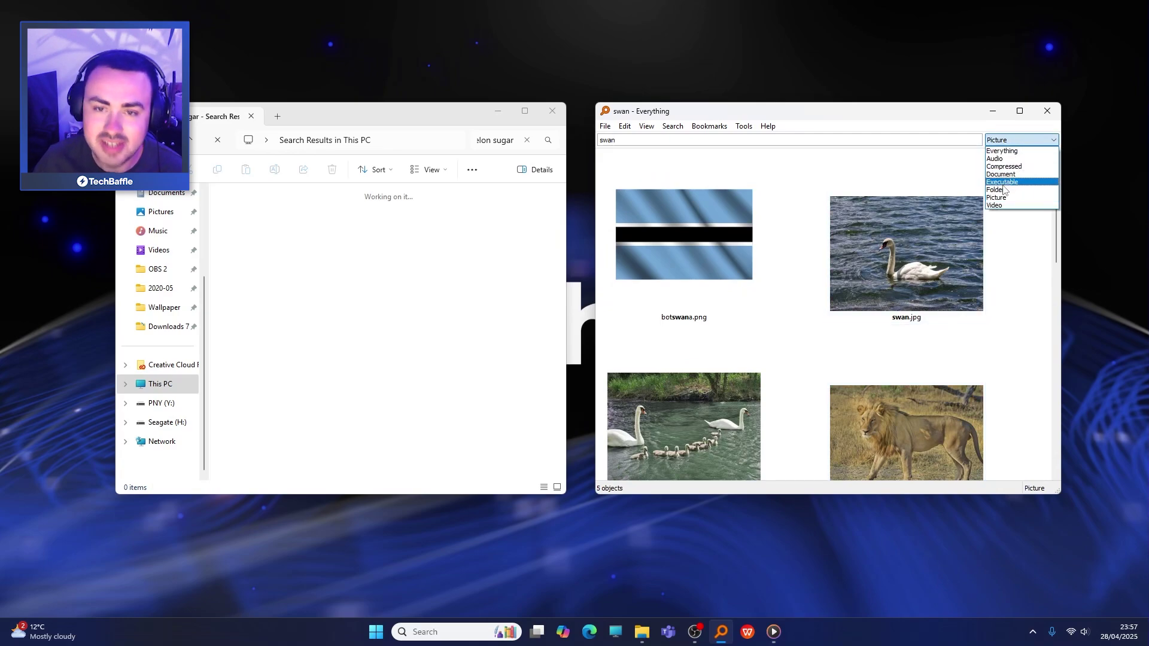
{"action": "left_click", "coordinate": [668, 131]}
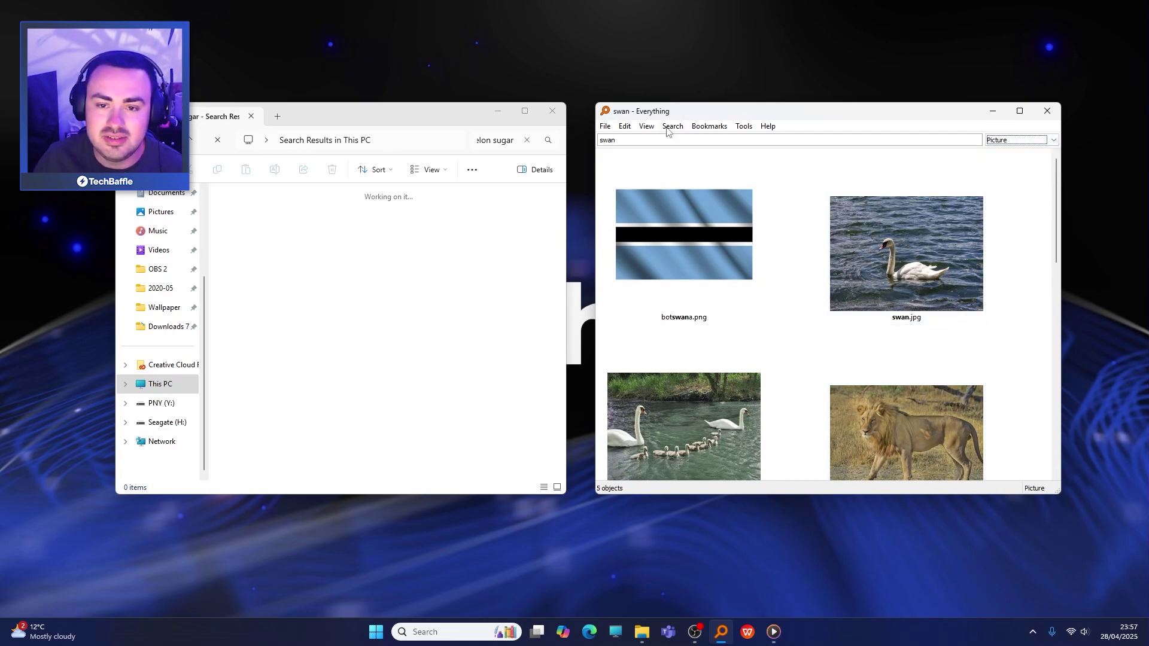
{"action": "left_click", "coordinate": [672, 126]}
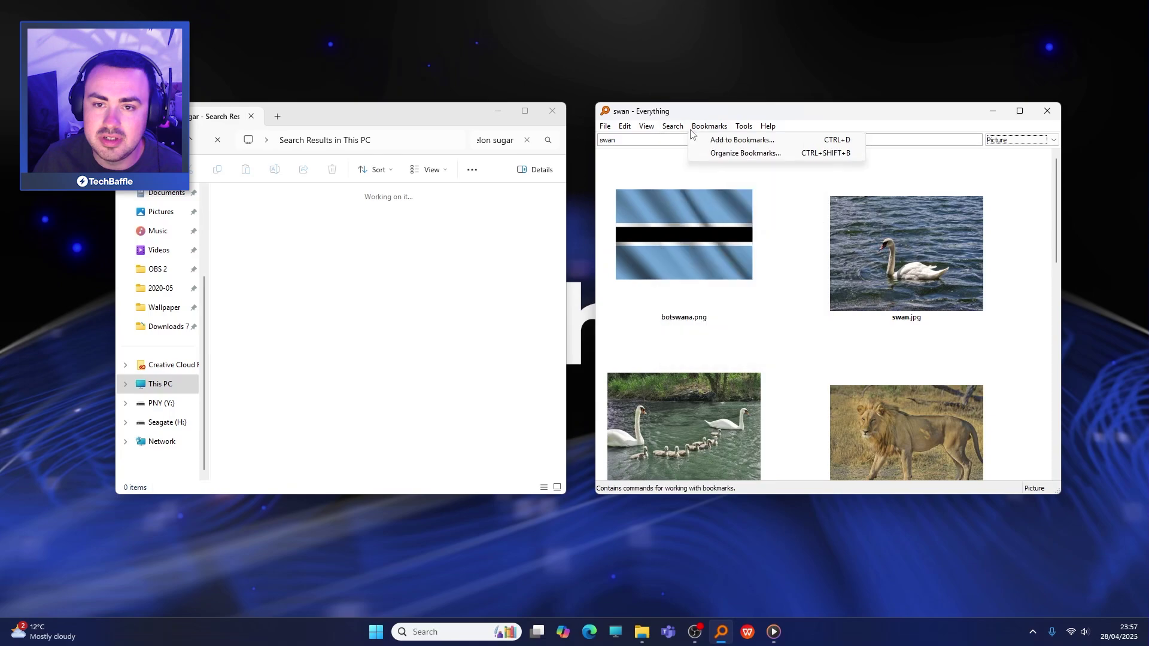
{"action": "mouse_move", "coordinate": [764, 133]}
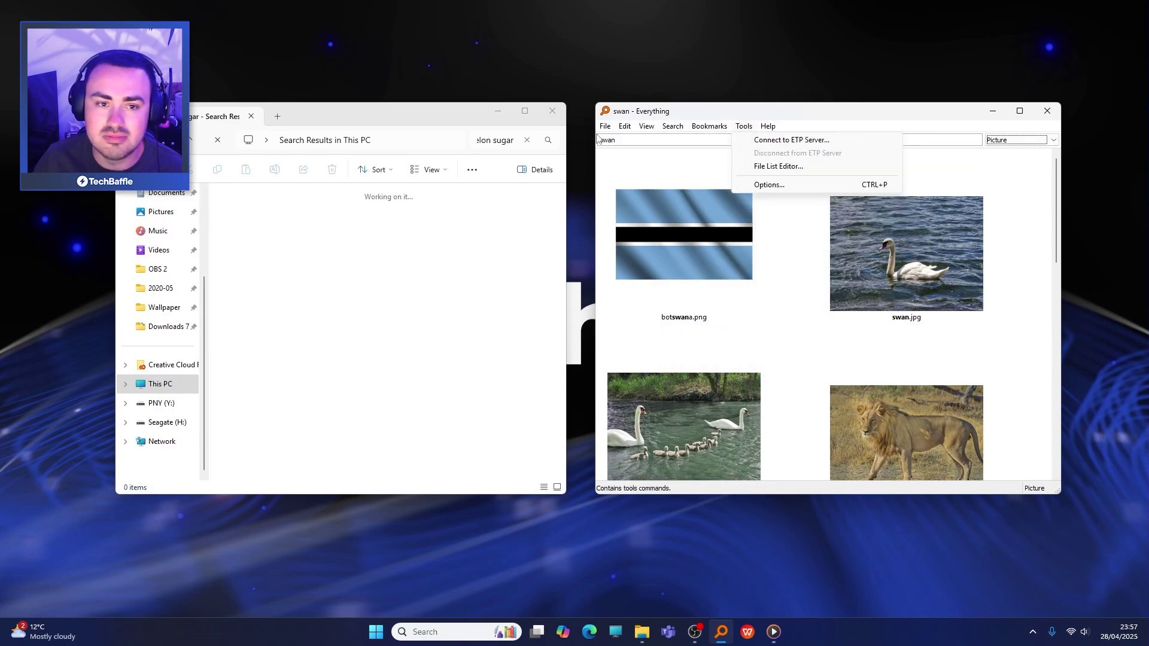
{"action": "key", "text": "alt+Tab"}
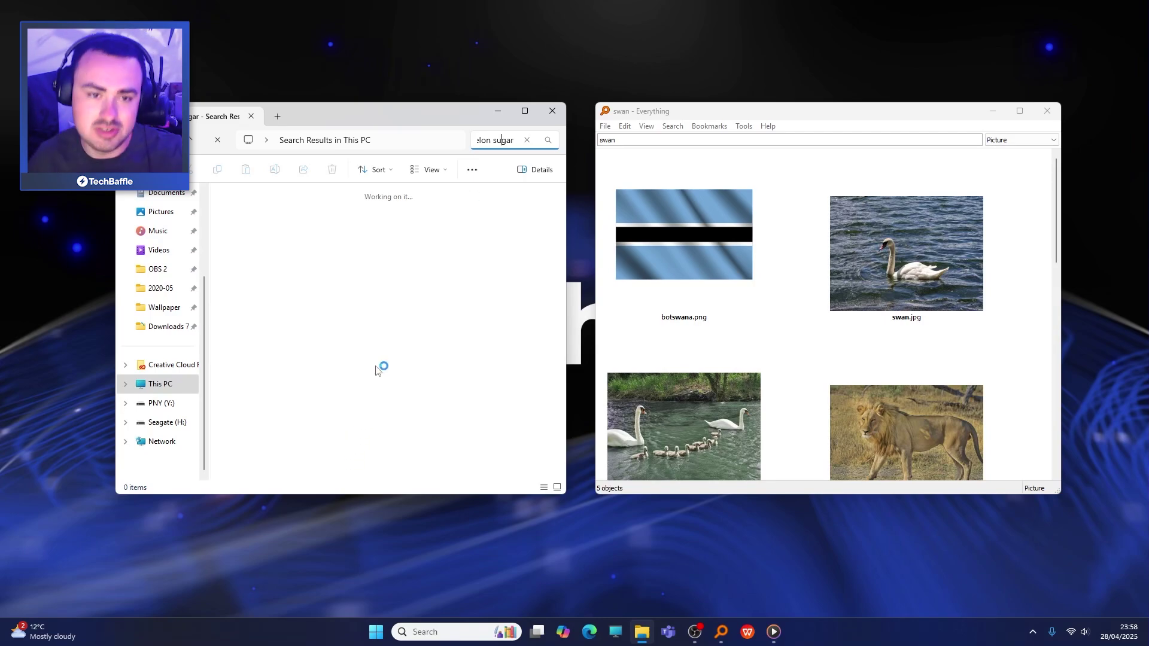
Close the File Explorer search, centre Everything, and preview swan.jpg in Photos.
{"action": "left_click", "coordinate": [552, 112]}
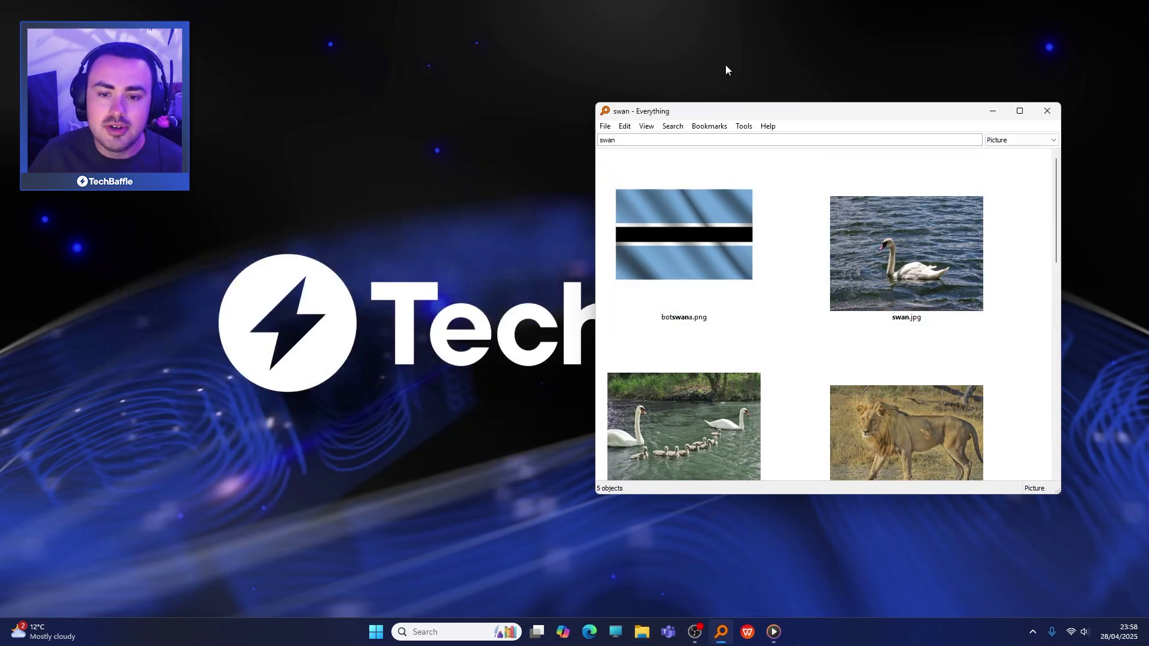
{"action": "left_click_drag", "start_coordinate": [810, 111], "coordinate": [533, 108]}
{"action": "double_click", "coordinate": [636, 266]}
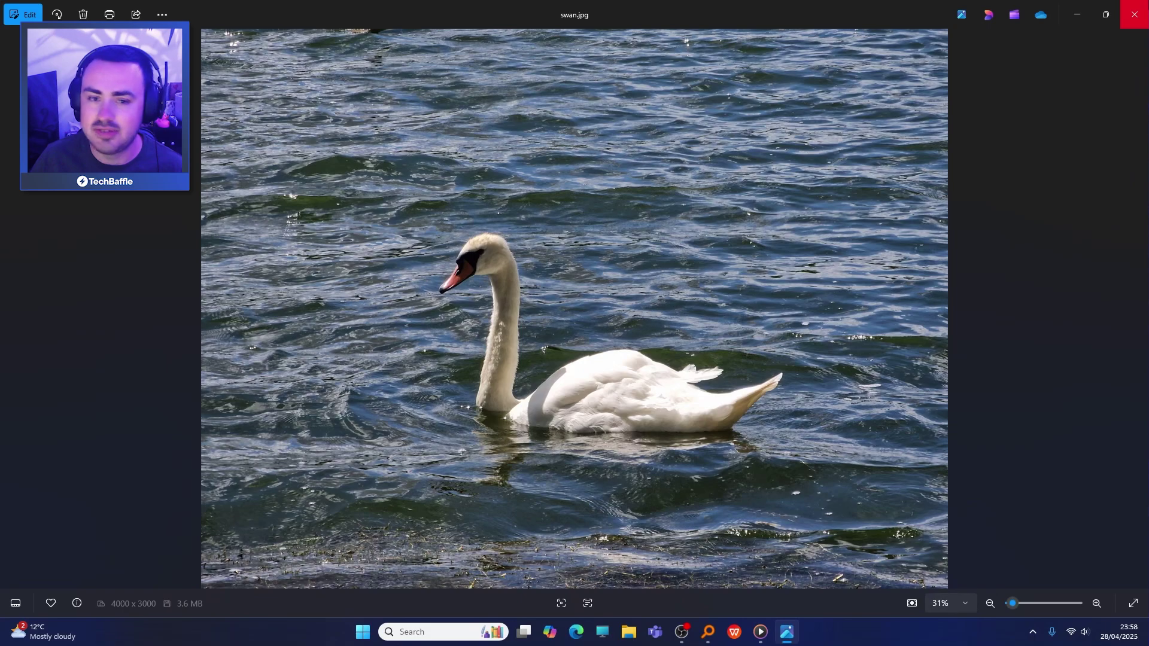
{"action": "left_click", "coordinate": [1133, 14]}
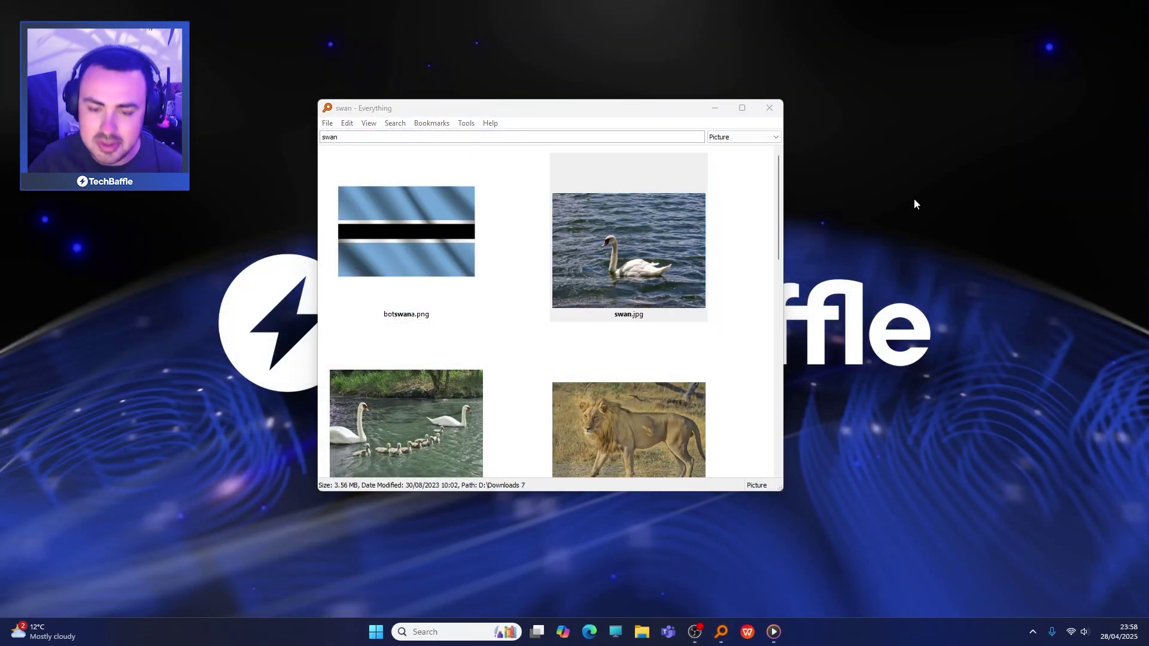
Nudge the Everything window slightly and look through the Tools menu.
{"action": "left_click_drag", "start_coordinate": [619, 114], "coordinate": [643, 119]}
{"action": "left_click", "coordinate": [487, 130]}
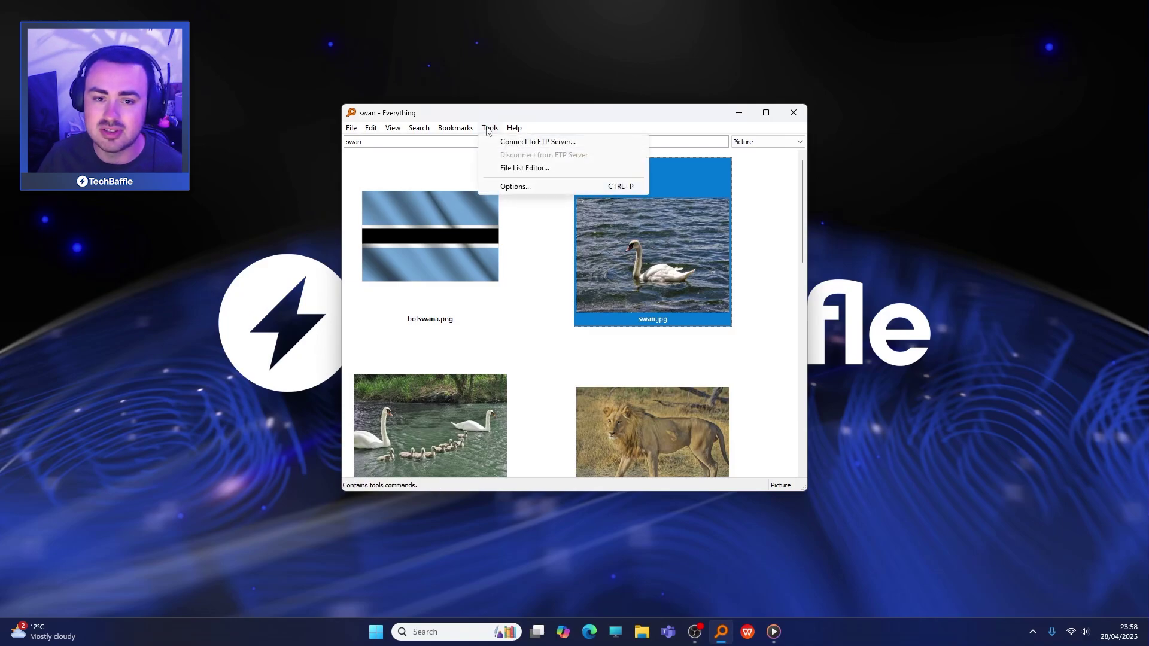
{"action": "left_click", "coordinate": [565, 117]}
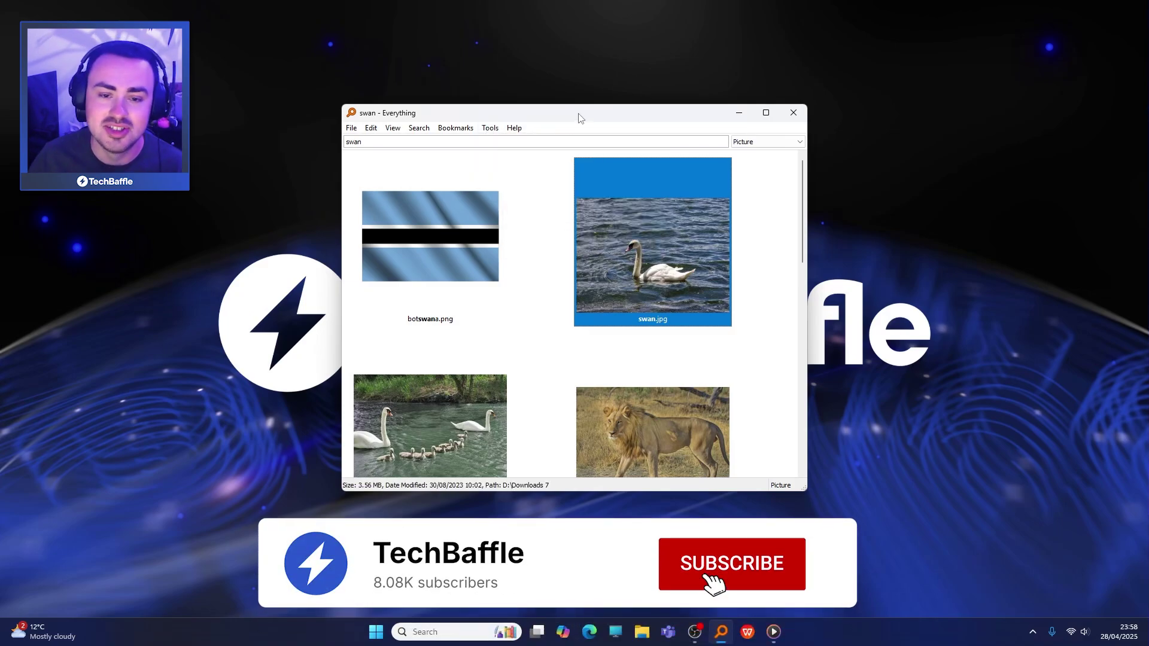